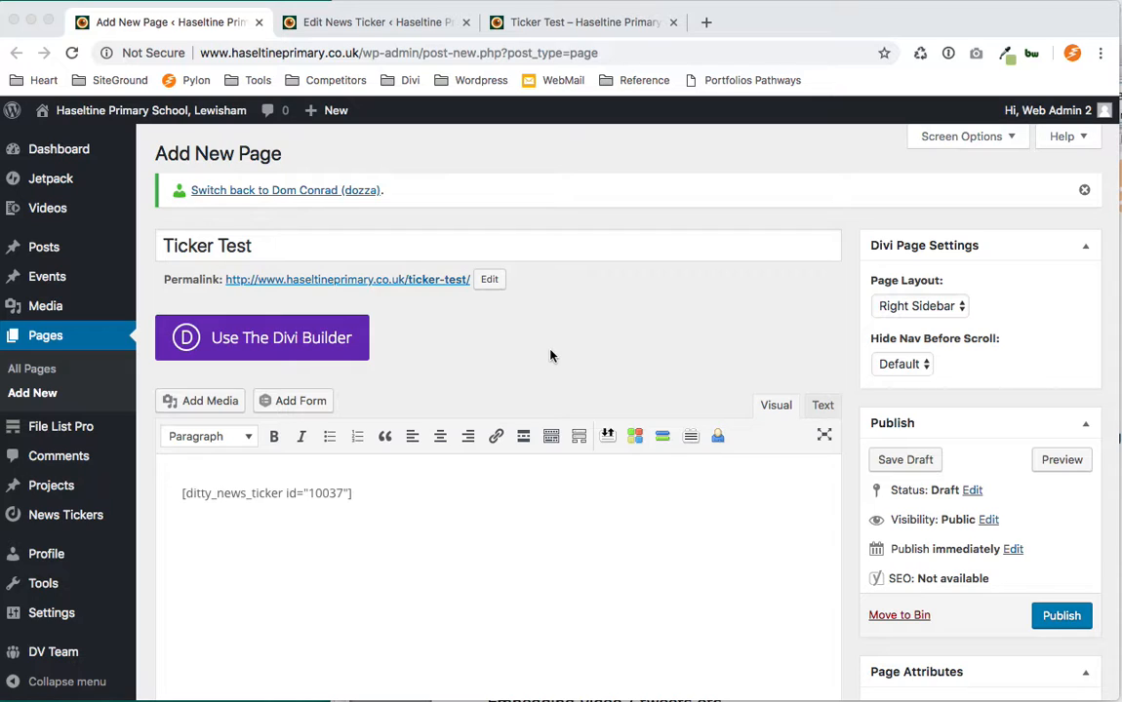
# Compare the Ticker Test page preview with the Alert news ticker's edit screen.
pyautogui.click(493, 151)
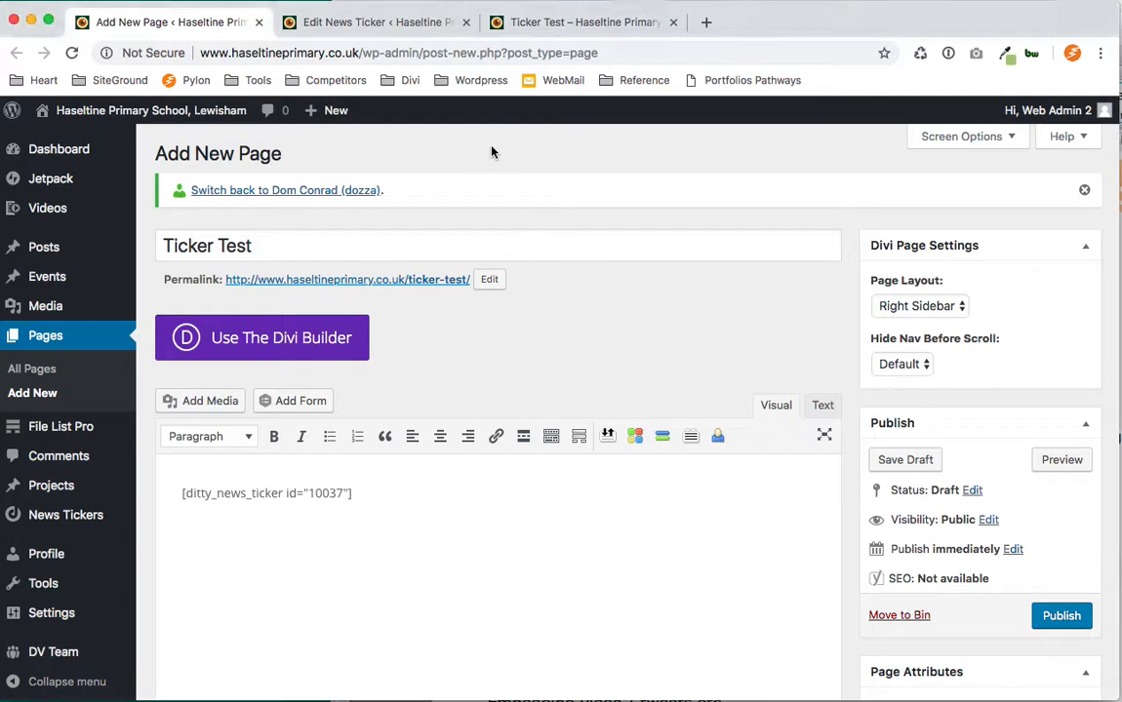
pyautogui.click(588, 20)
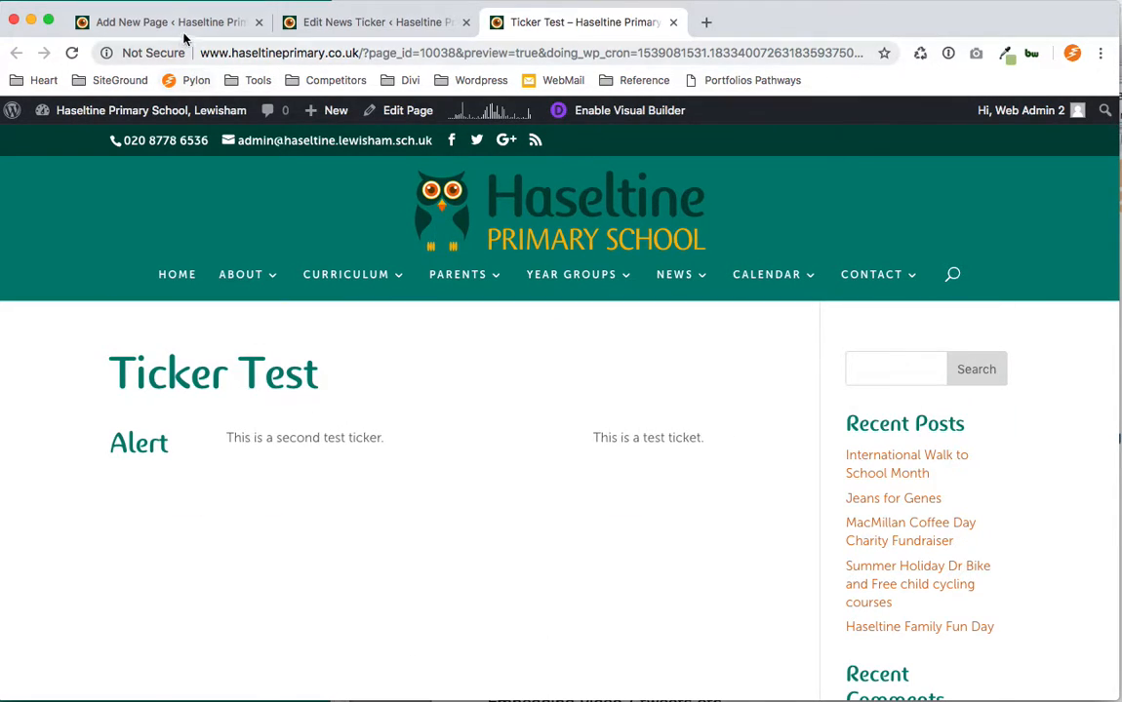
pyautogui.click(355, 27)
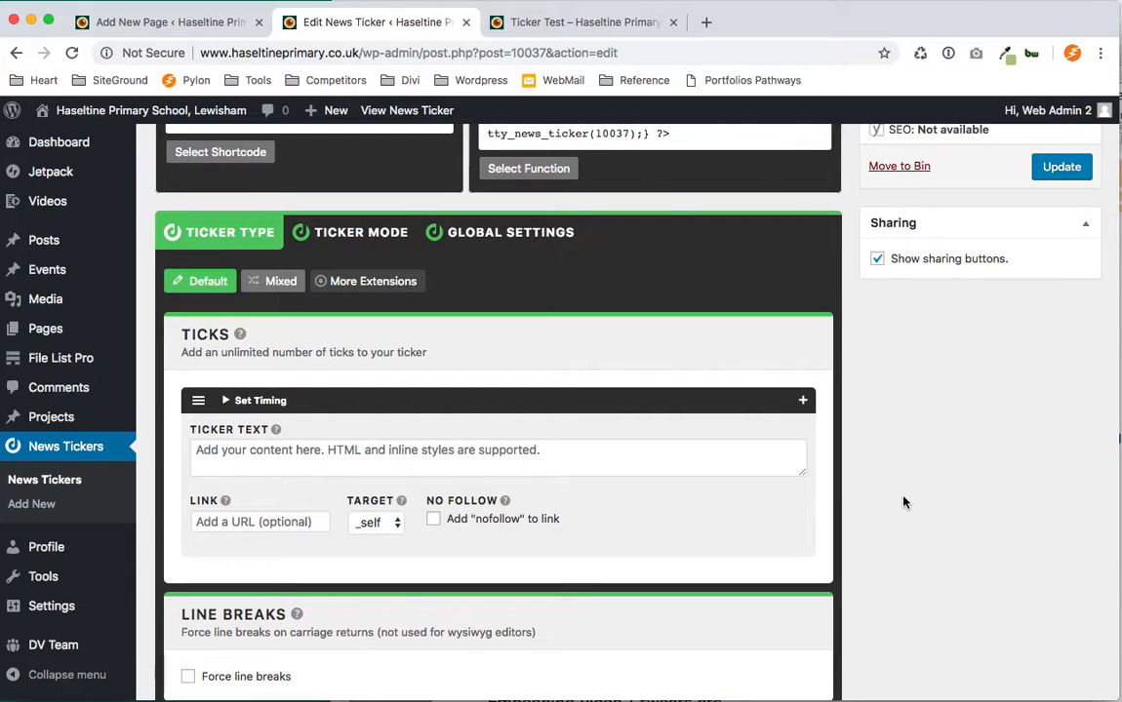
pyautogui.scroll(5, 903, 503)
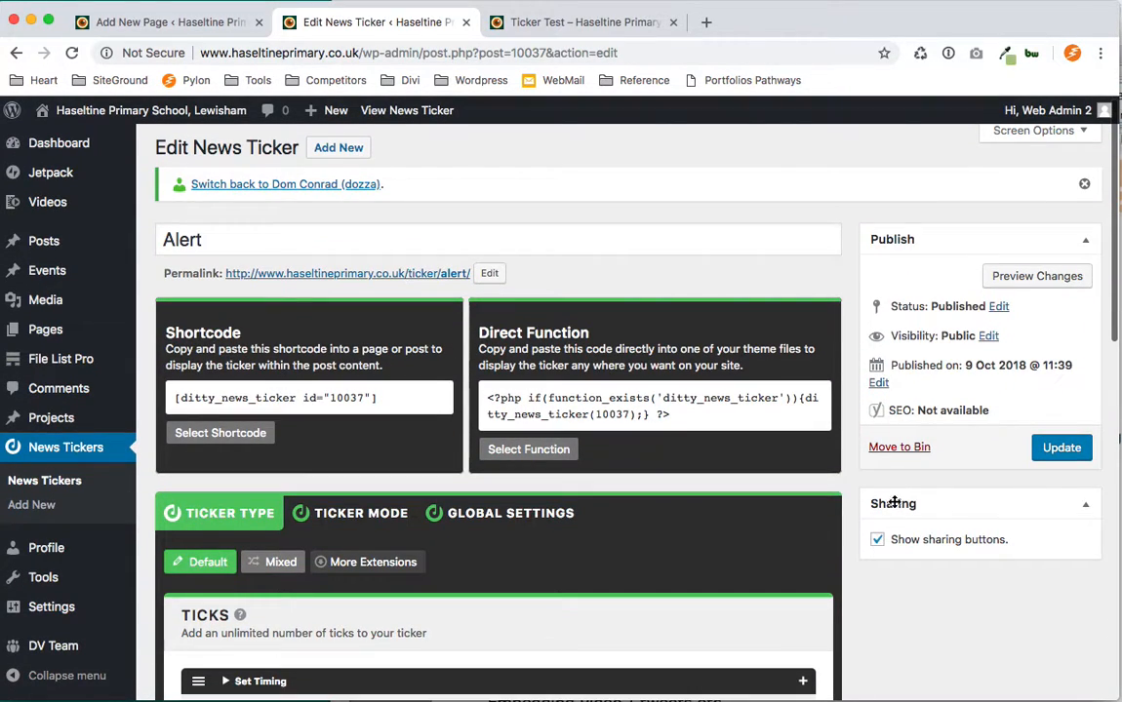
pyautogui.moveTo(337, 243); pyautogui.dragTo(155, 238)
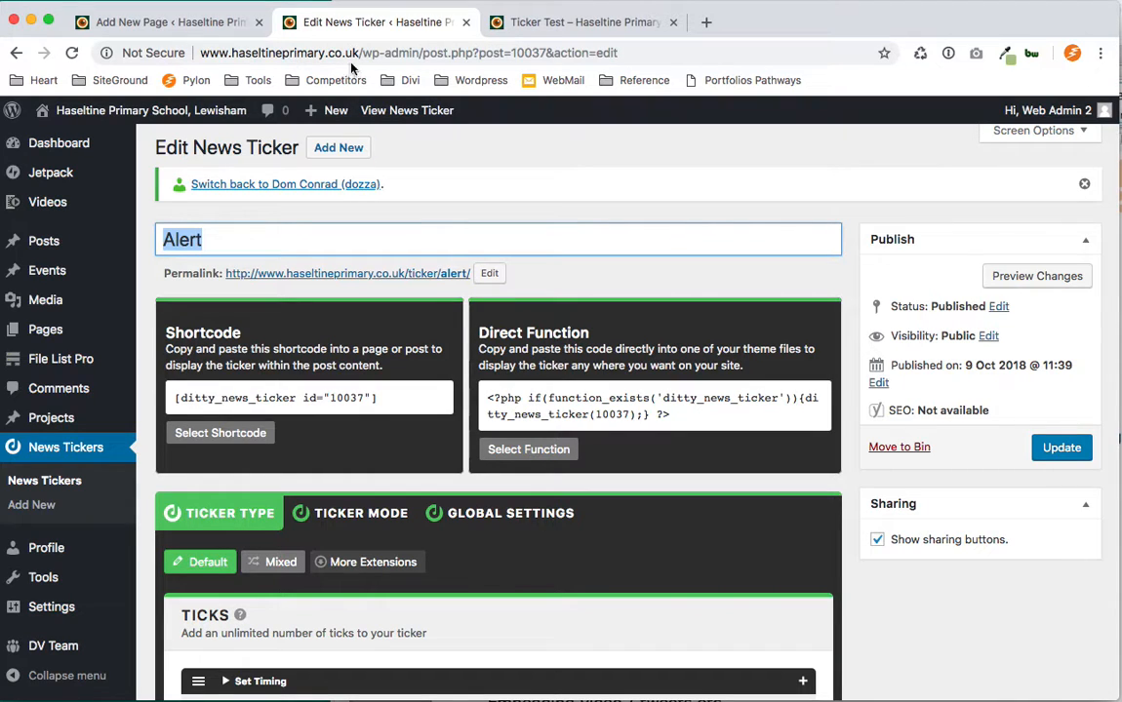
pyautogui.click(546, 30)
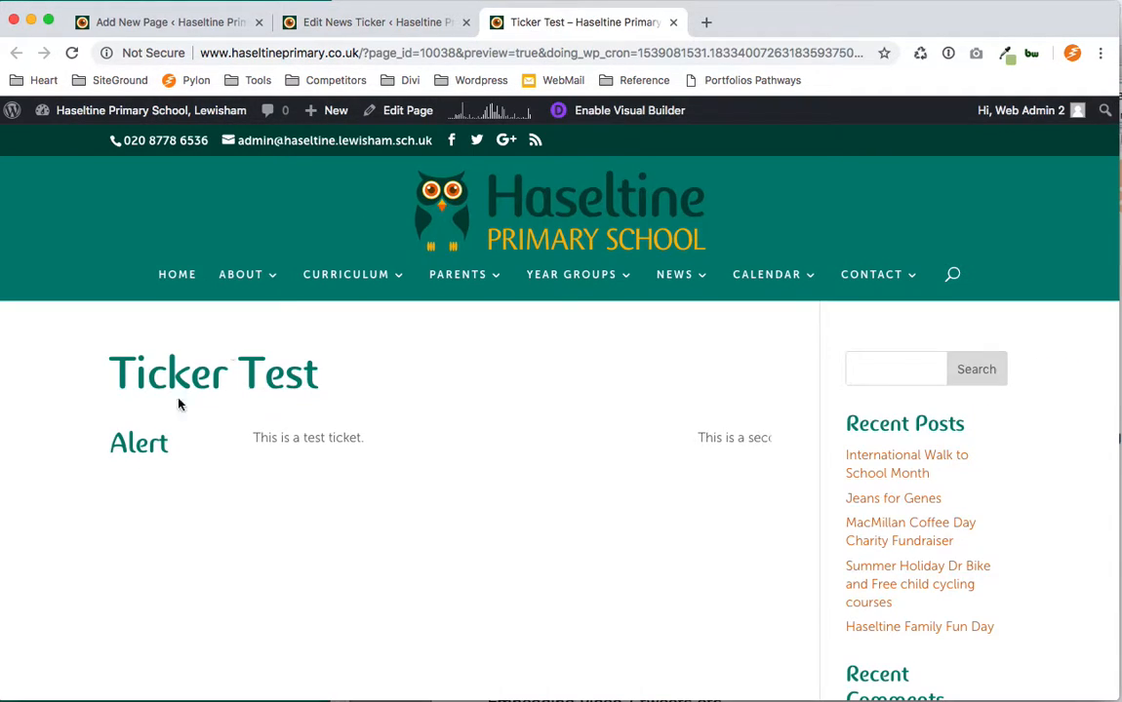
pyautogui.doubleClick(143, 447)
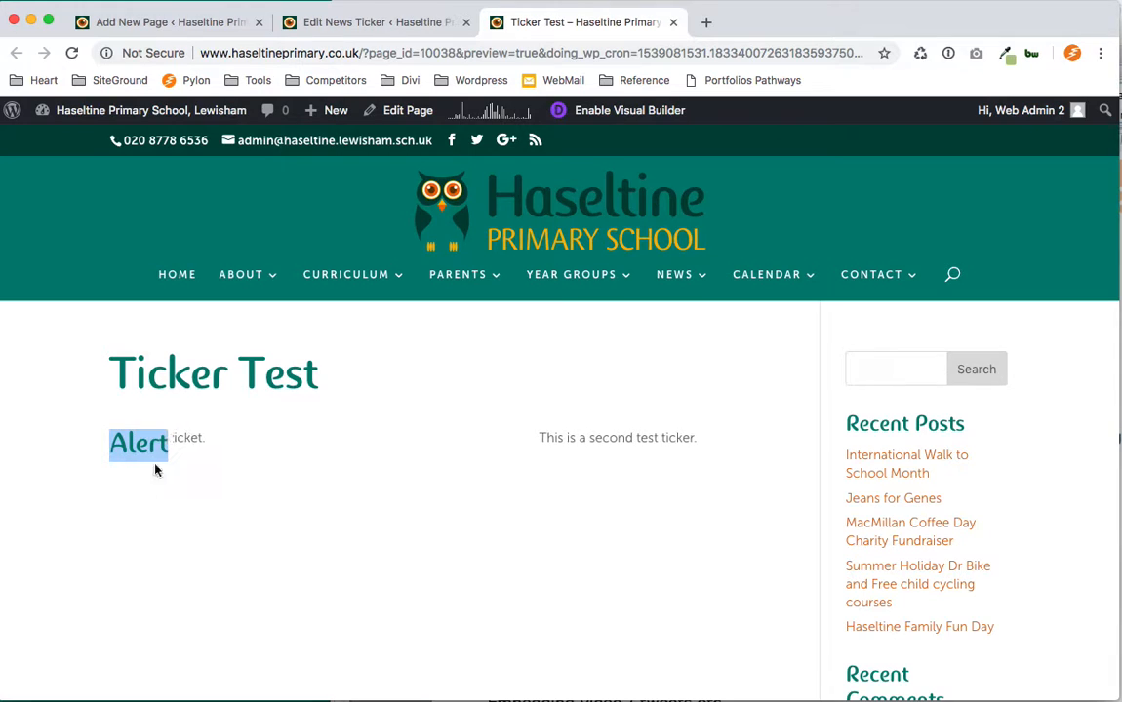
pyautogui.click(375, 29)
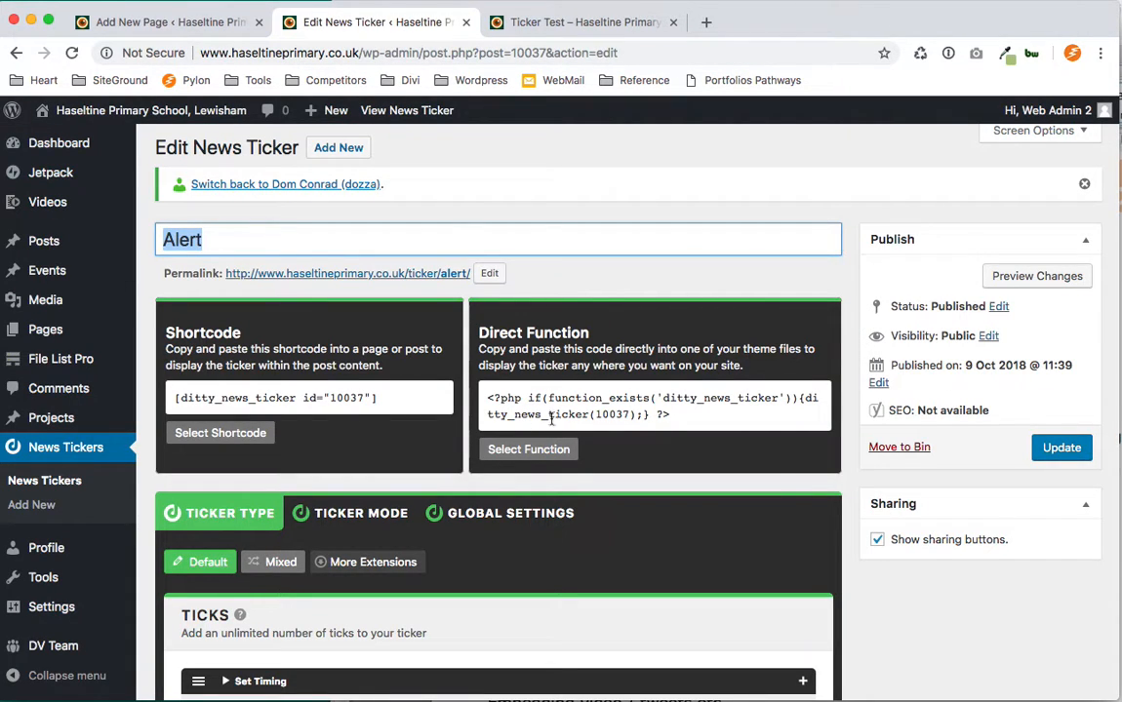
# Scroll through the ticker's tick settings and recheck the preview page.
pyautogui.click(914, 644)
pyautogui.scroll(-3, 765, 611)
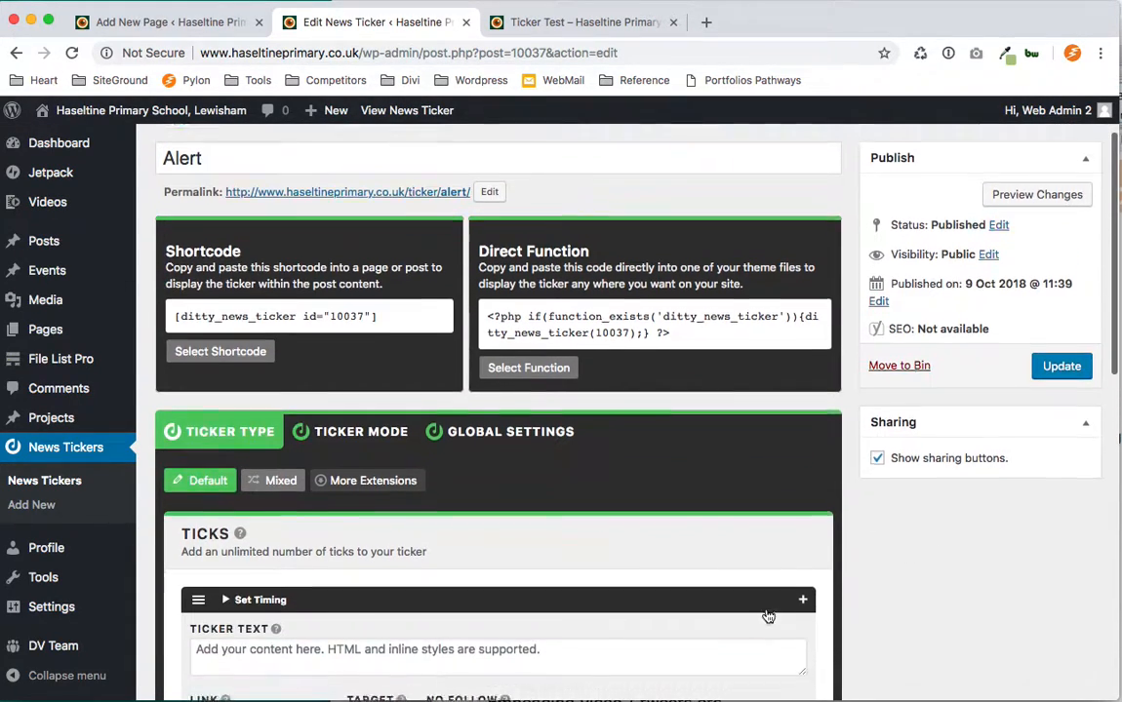
pyautogui.scroll(-5, 766, 610)
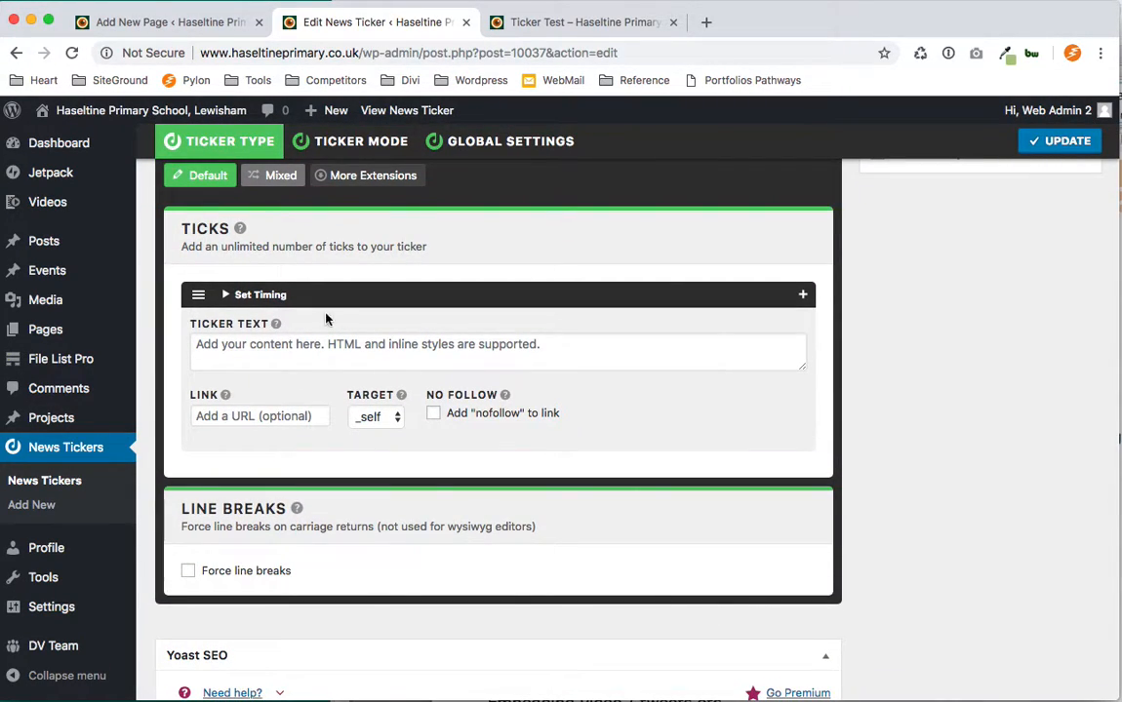
pyautogui.click(549, 27)
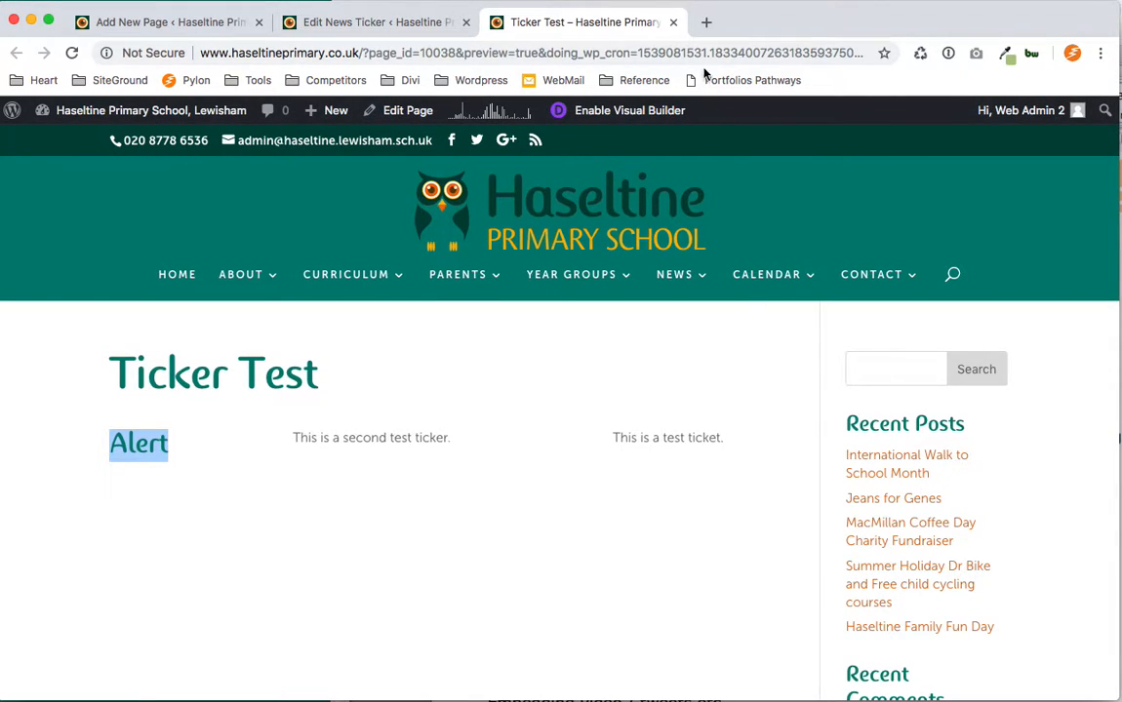
pyautogui.click(411, 26)
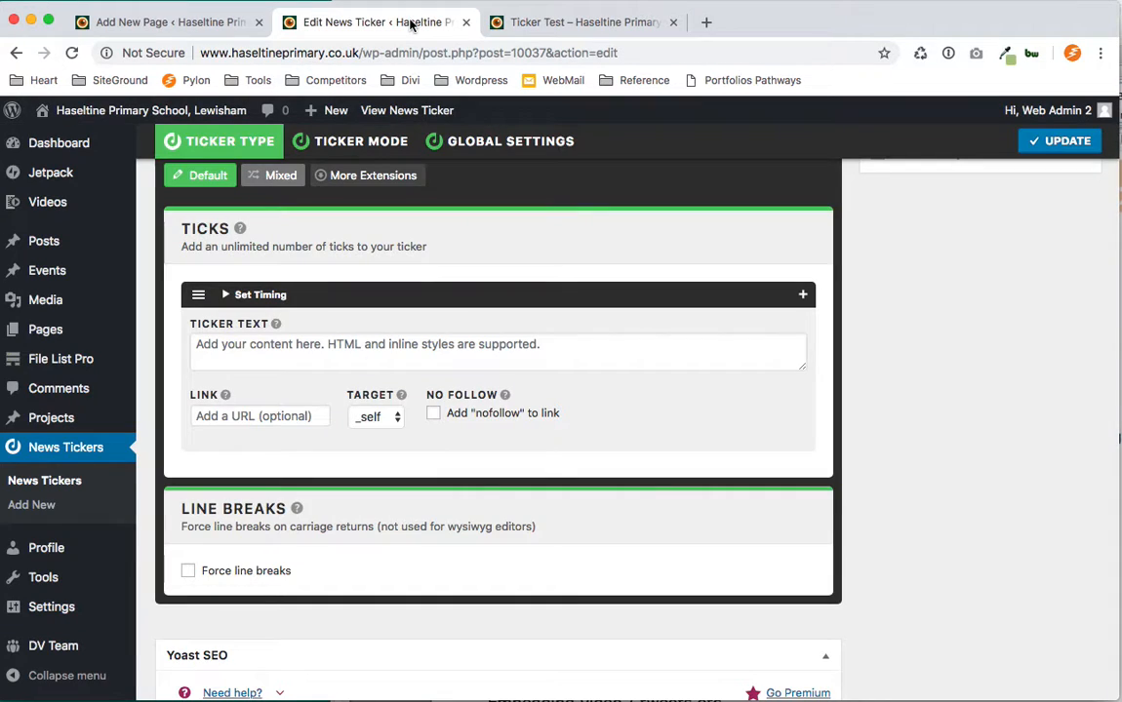
pyautogui.scroll(2, 920, 528)
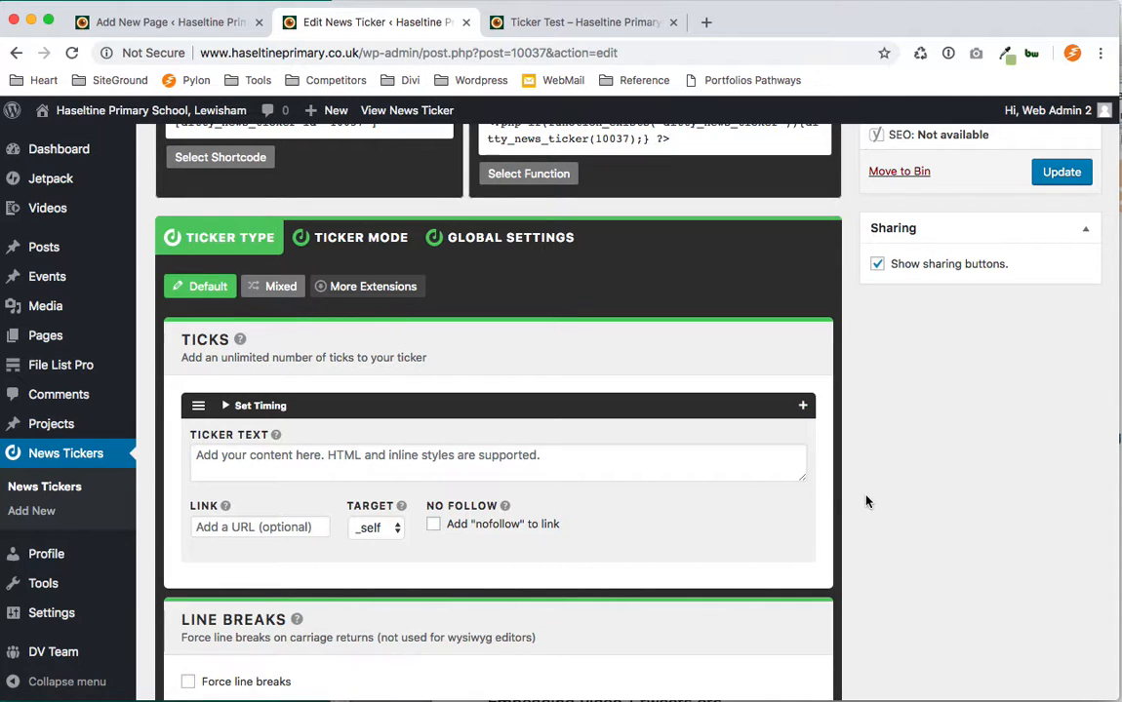
pyautogui.scroll(5, 869, 498)
pyautogui.scroll(-2, 869, 499)
pyautogui.scroll(5, 779, 445)
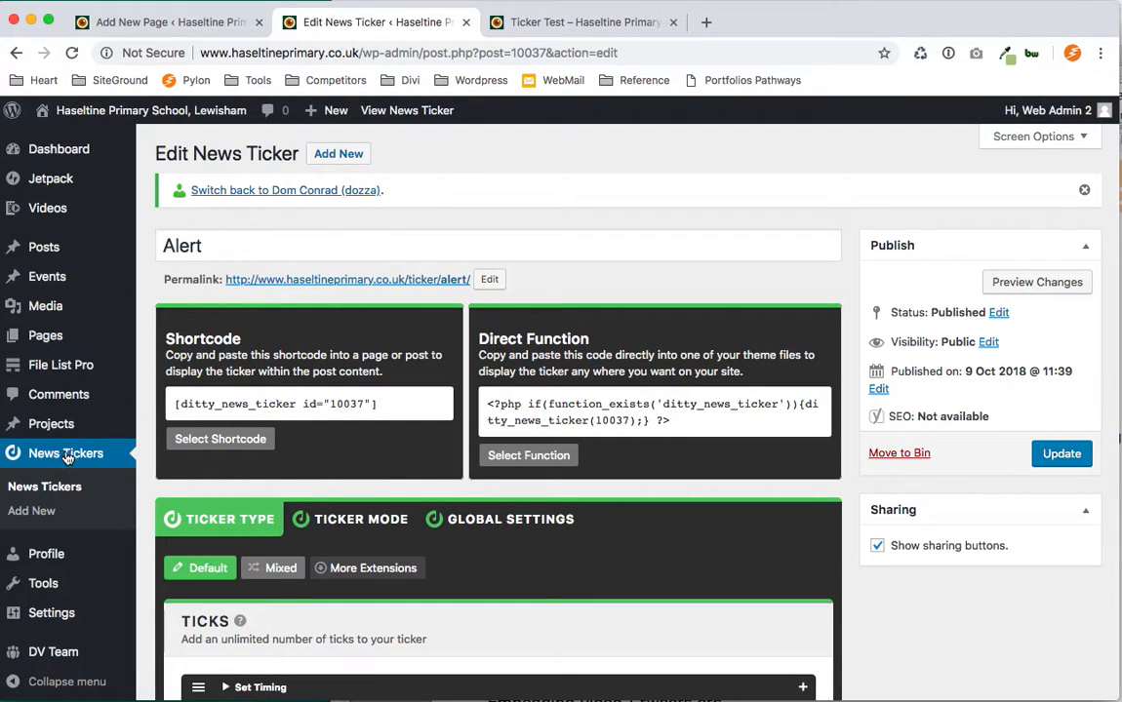
# Reopen the Alert ticker and set its first tick's text to 'Heavy Snow - School closed today 5th December!'.
pyautogui.click(55, 489)
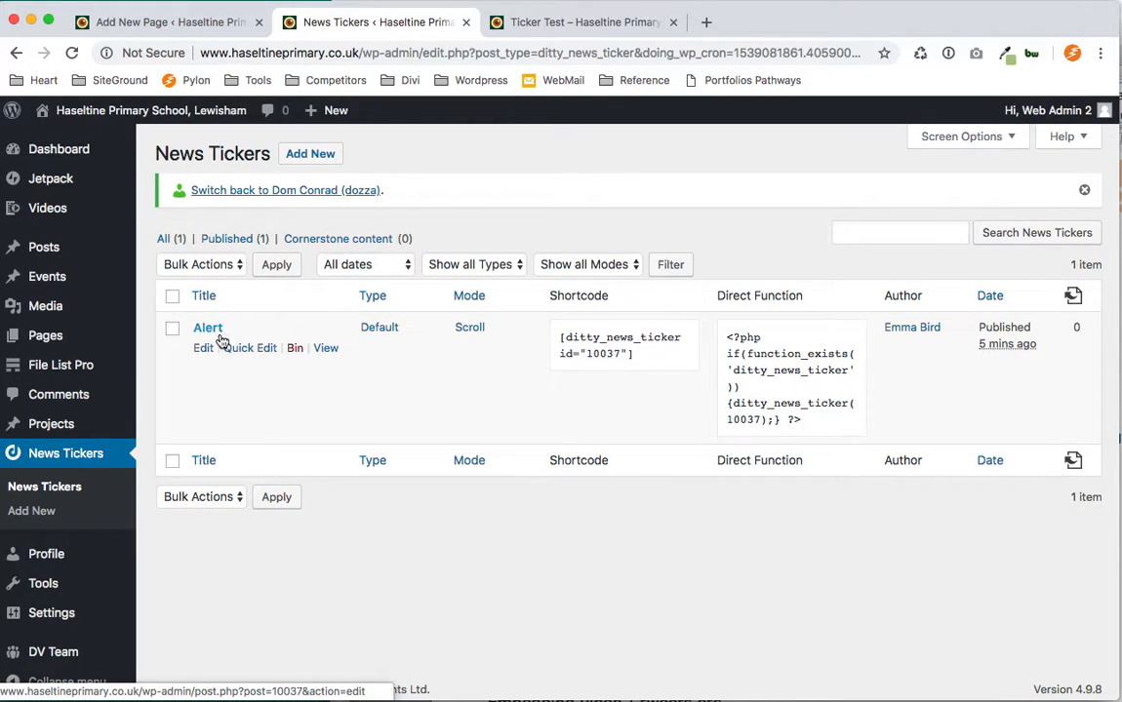
pyautogui.click(208, 329)
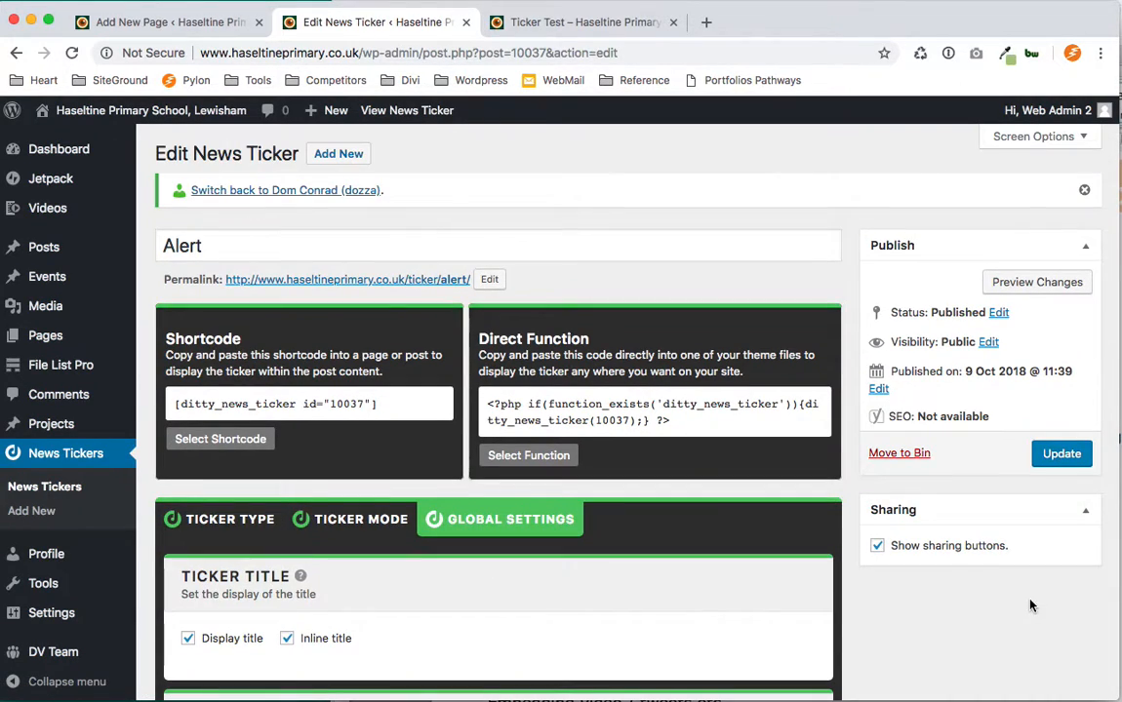
pyautogui.click(207, 527)
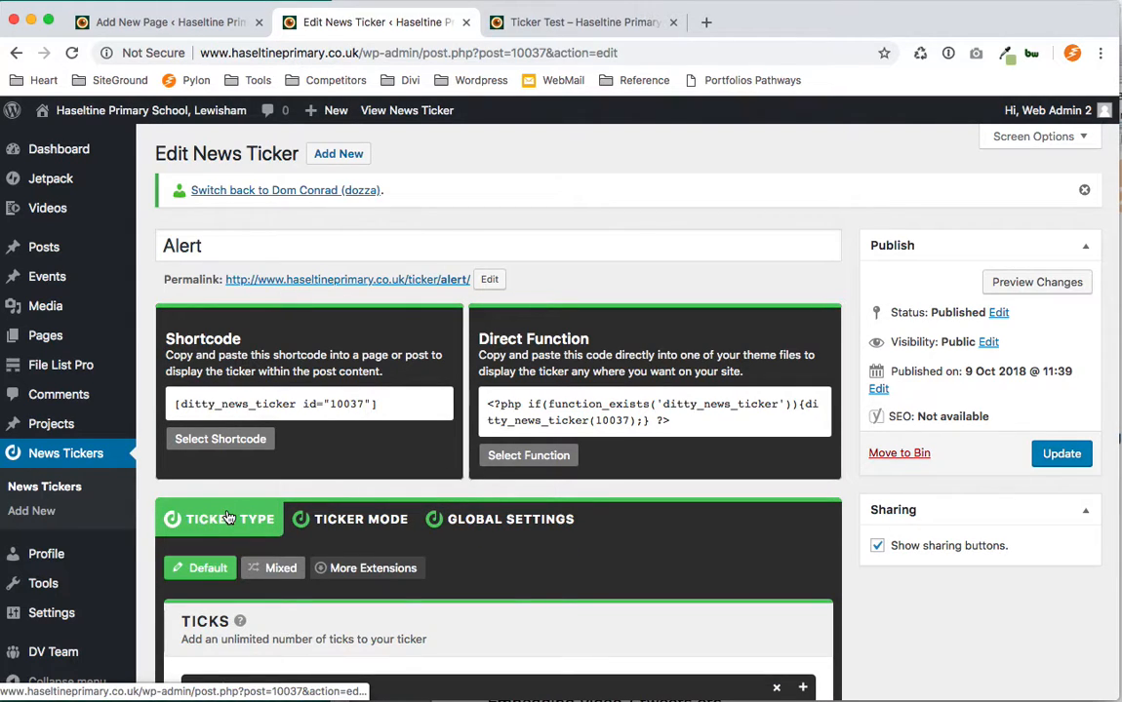
pyautogui.scroll(-2, 226, 518)
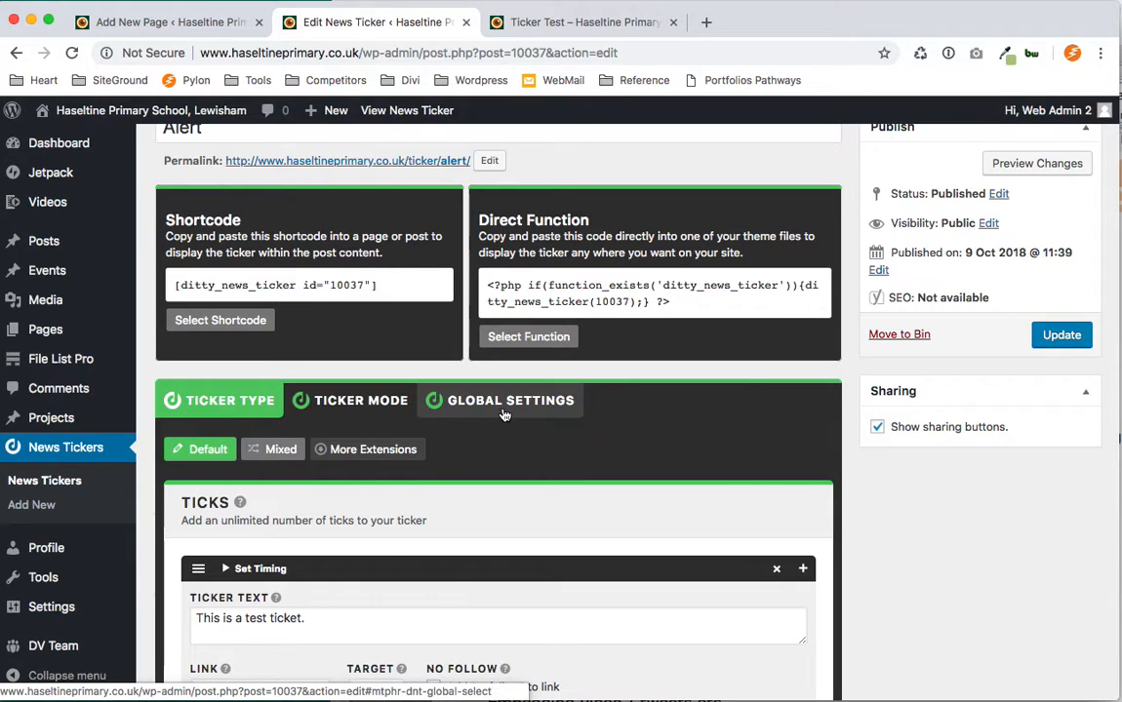
pyautogui.scroll(-5, 1087, 555)
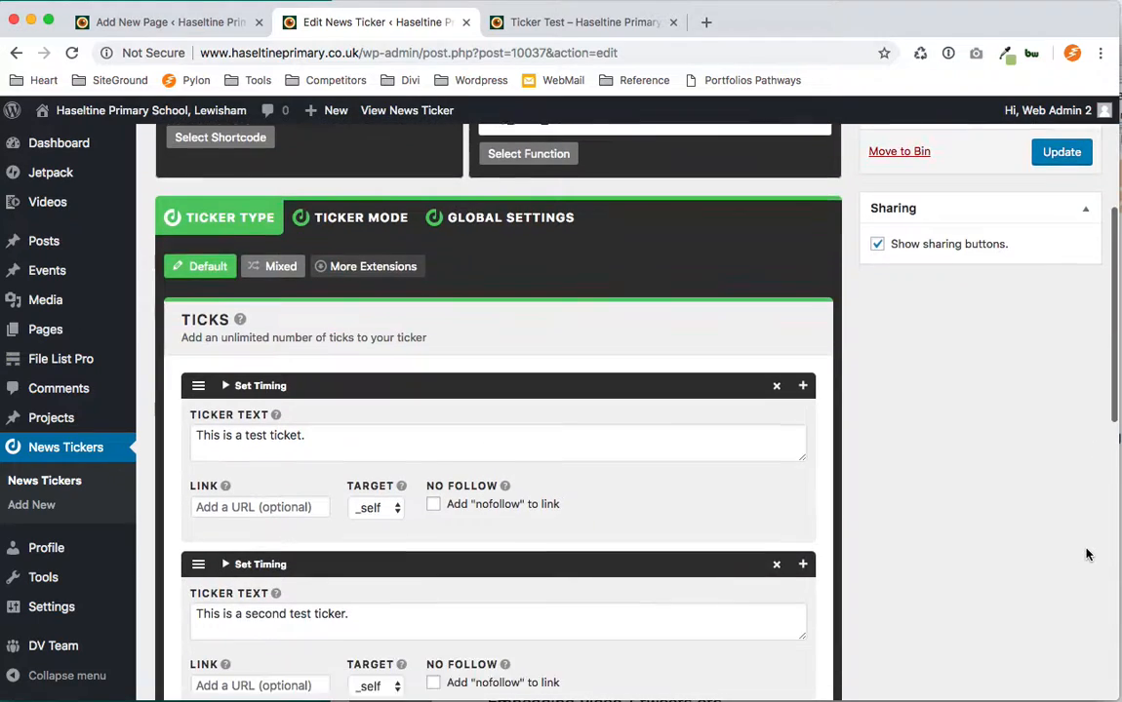
pyautogui.scroll(-2, 1087, 555)
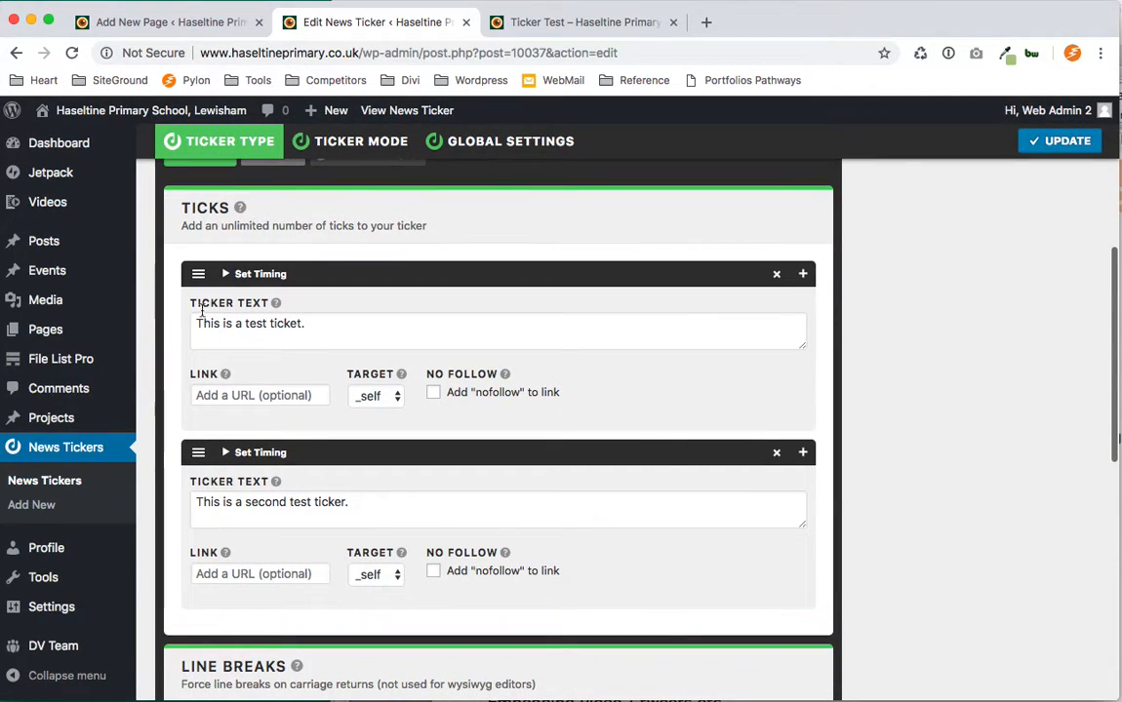
pyautogui.click(308, 324)
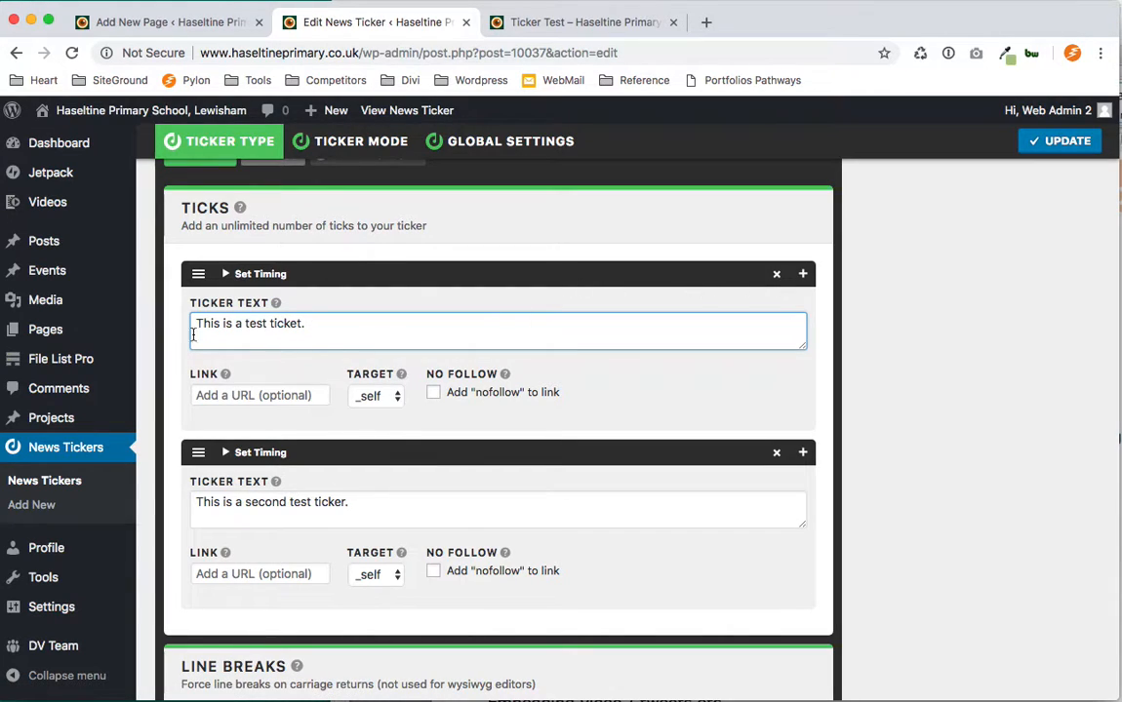
pyautogui.moveTo(320, 323); pyautogui.dragTo(143, 323)
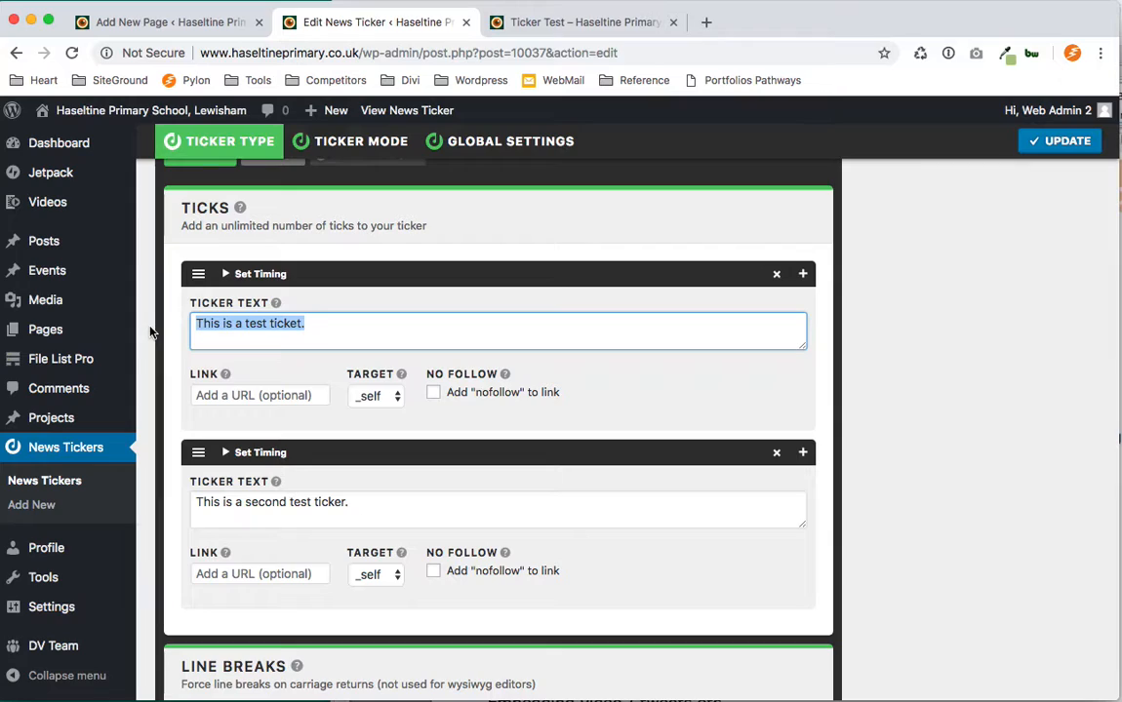
pyautogui.write('Heav')
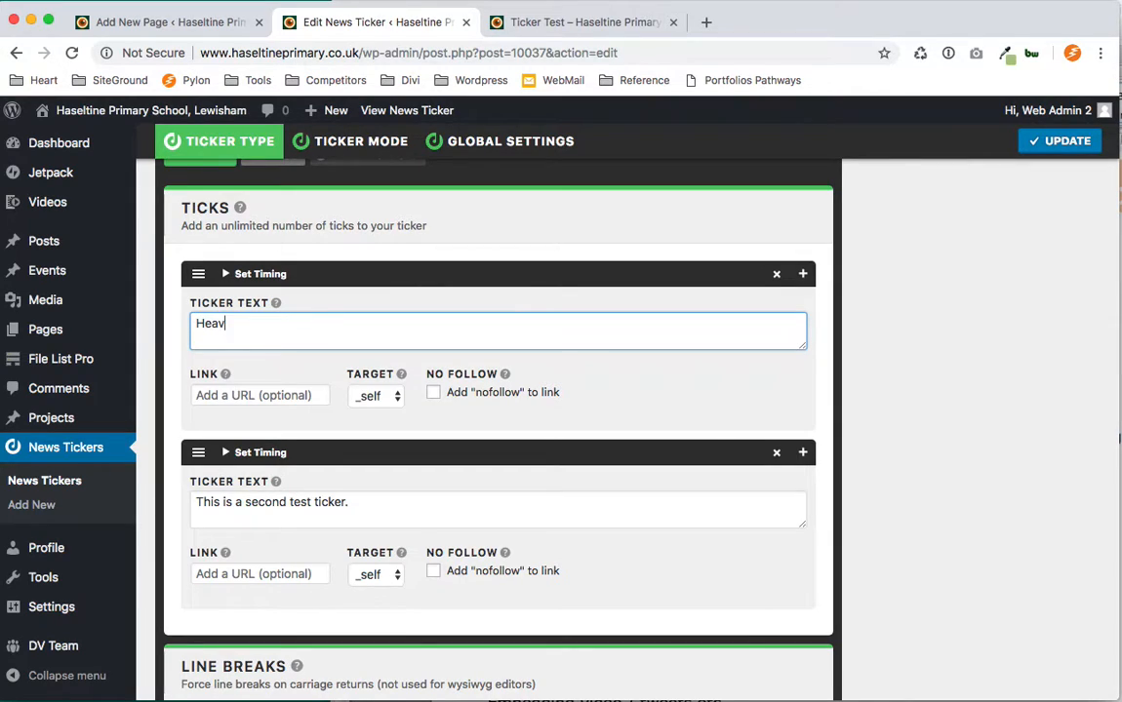
pyautogui.write('y Snow - Shool closed')
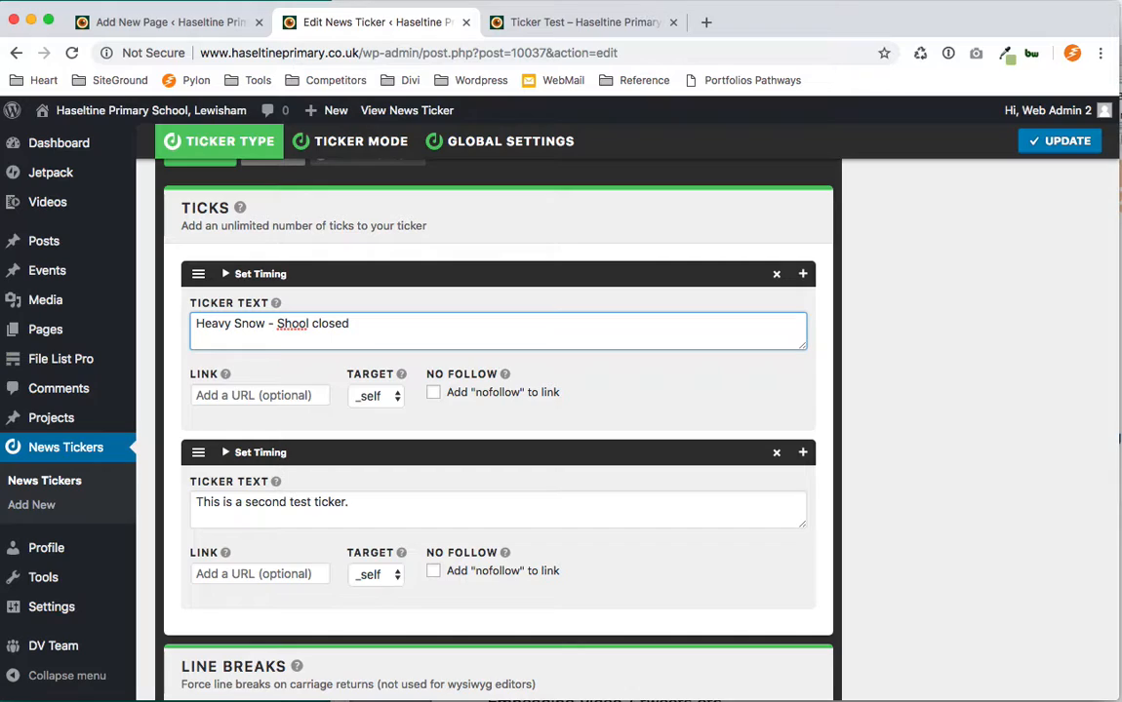
pyautogui.click(284, 324)
pyautogui.write('c')
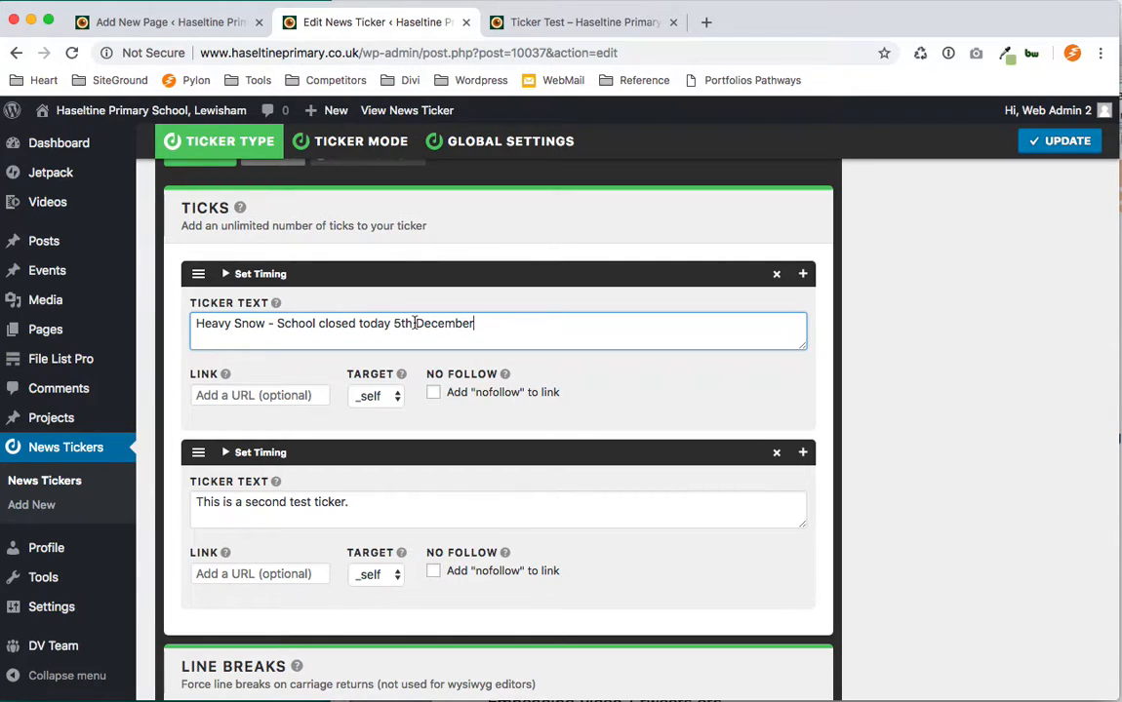
pyautogui.write('!')
# Replace the second tick's text with 'Here is a ticker with a link.'.
pyautogui.click(389, 504)
pyautogui.moveTo(388, 504); pyautogui.dragTo(168, 496)
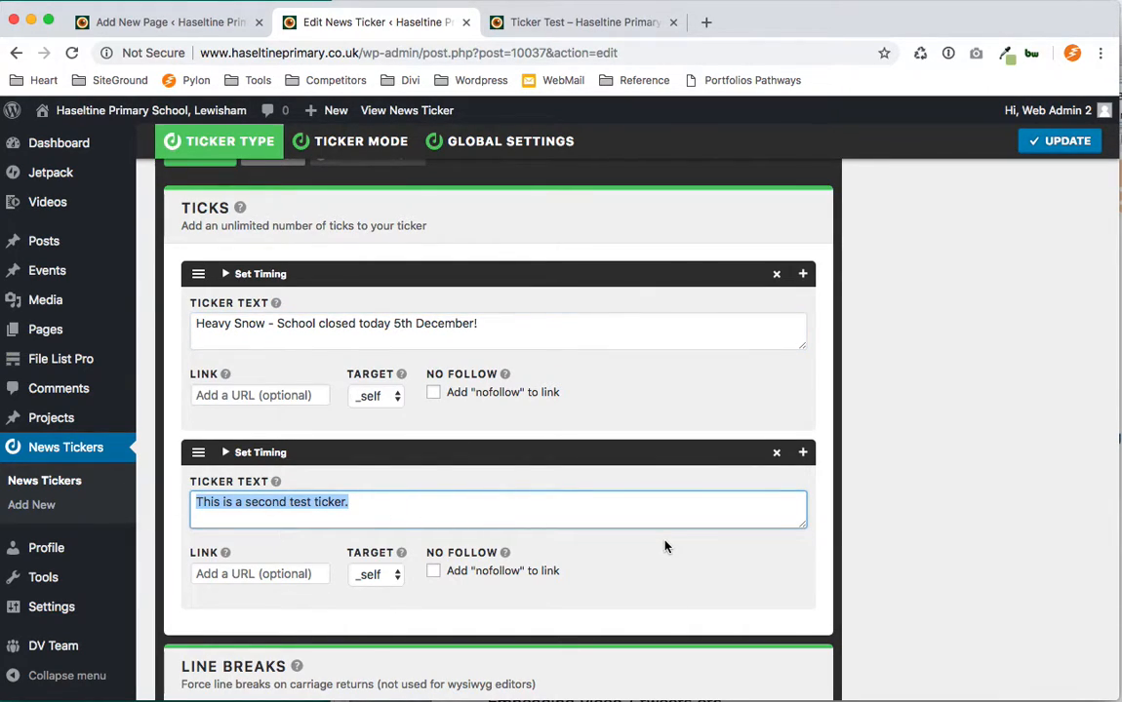
pyautogui.write('Here is a ticker with a link')
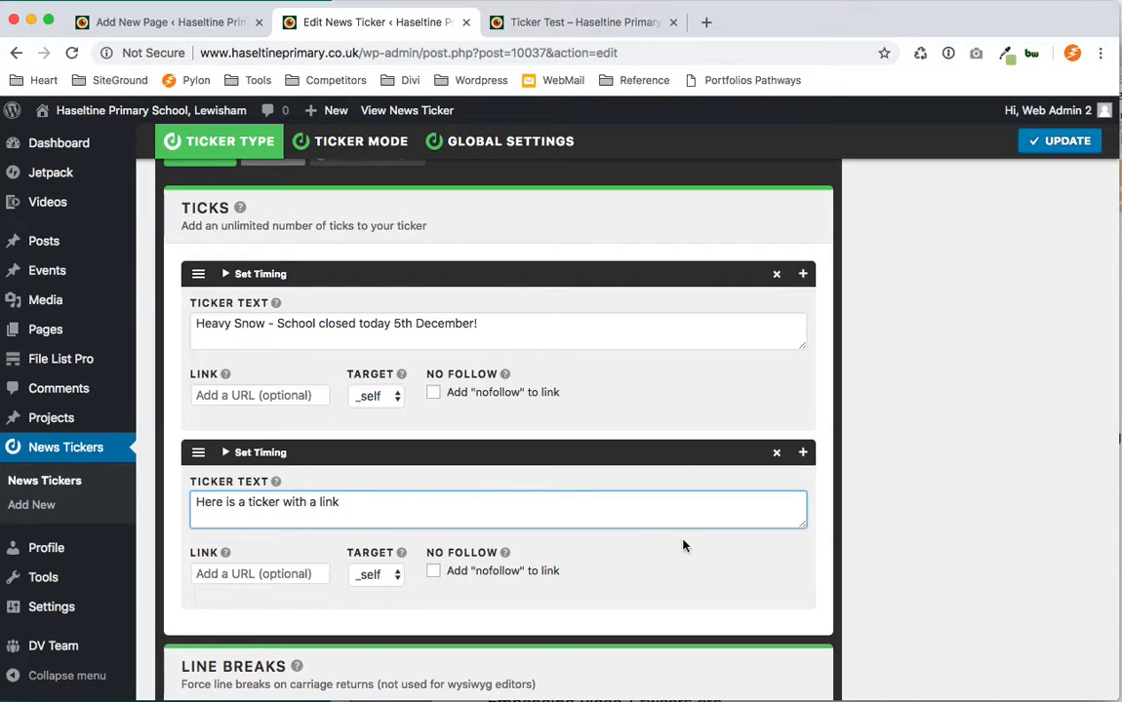
pyautogui.write('.')
pyautogui.click(320, 311)
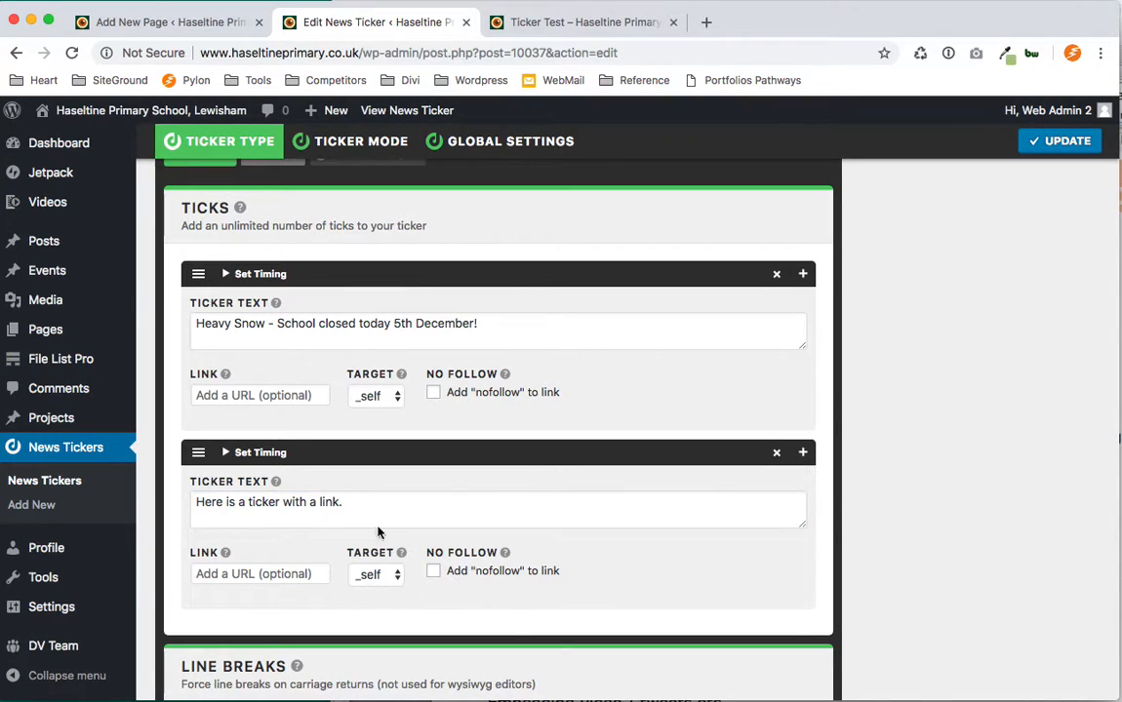
pyautogui.click(232, 574)
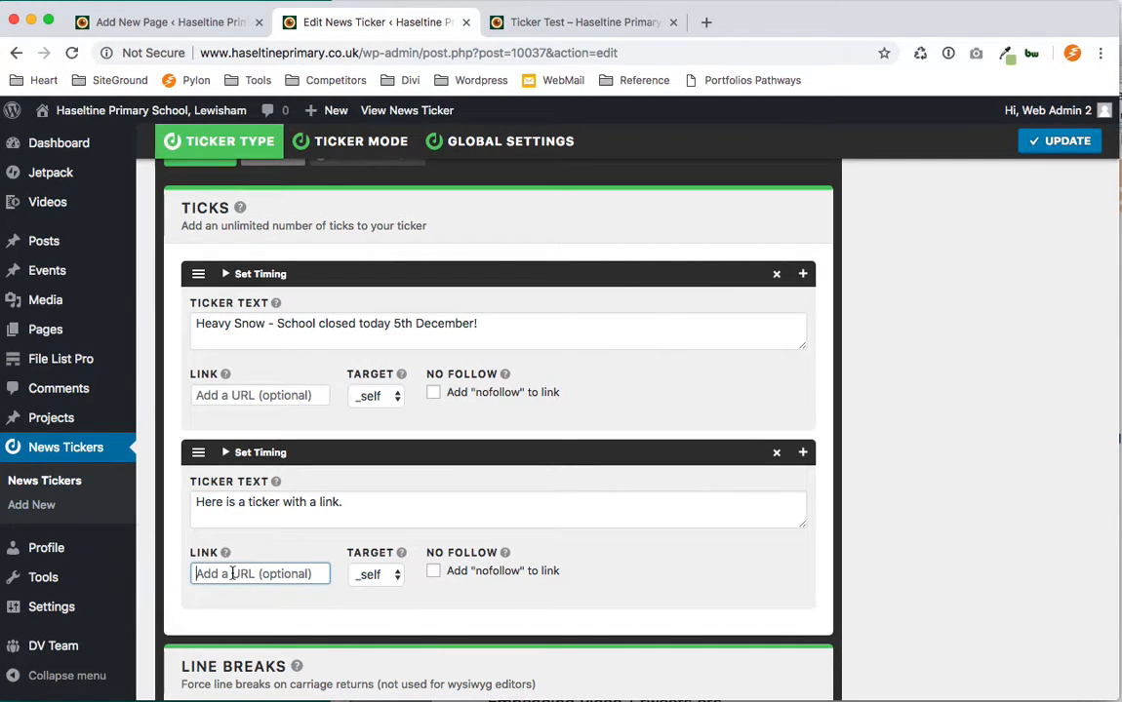
pyautogui.write('http:w')
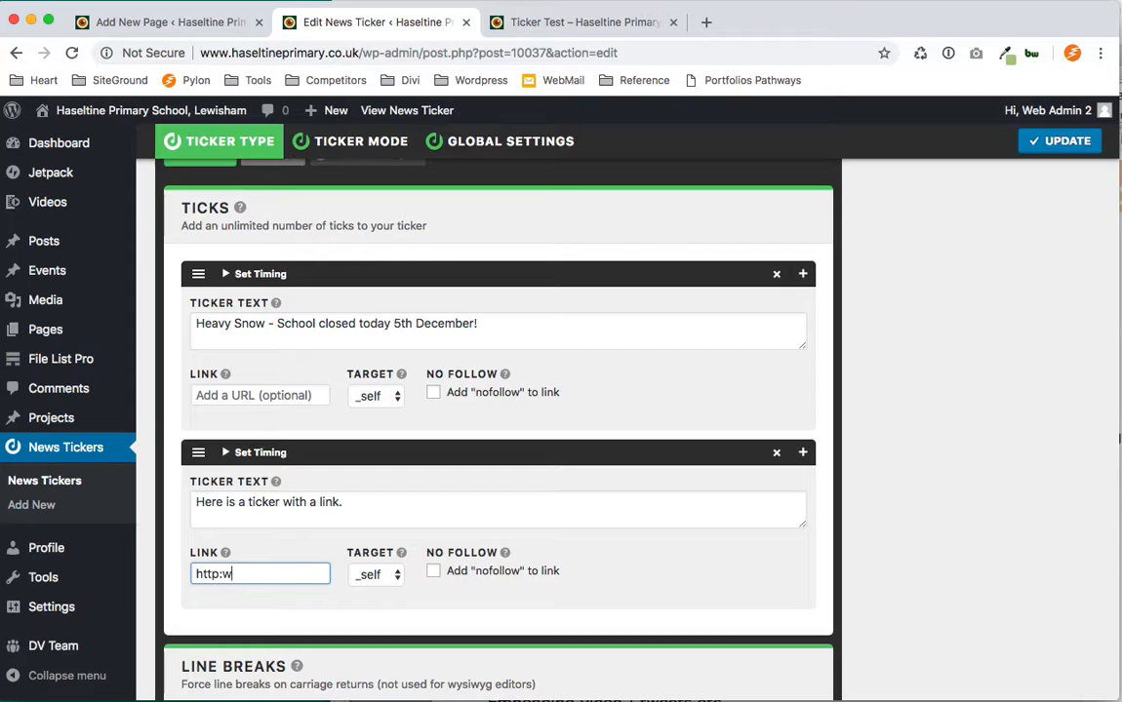
pyautogui.write('ww.bbc.co.uk')
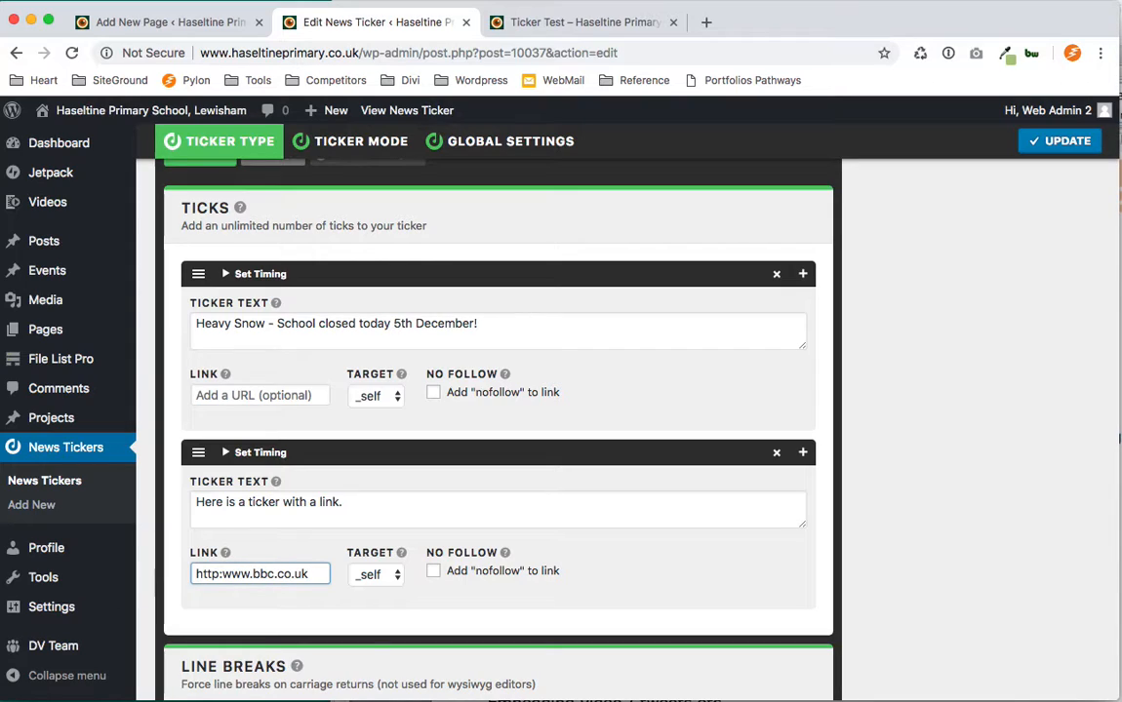
# Set the second tick's target to _blank and enable the nofollow option.
pyautogui.click(376, 576)
pyautogui.click(375, 589)
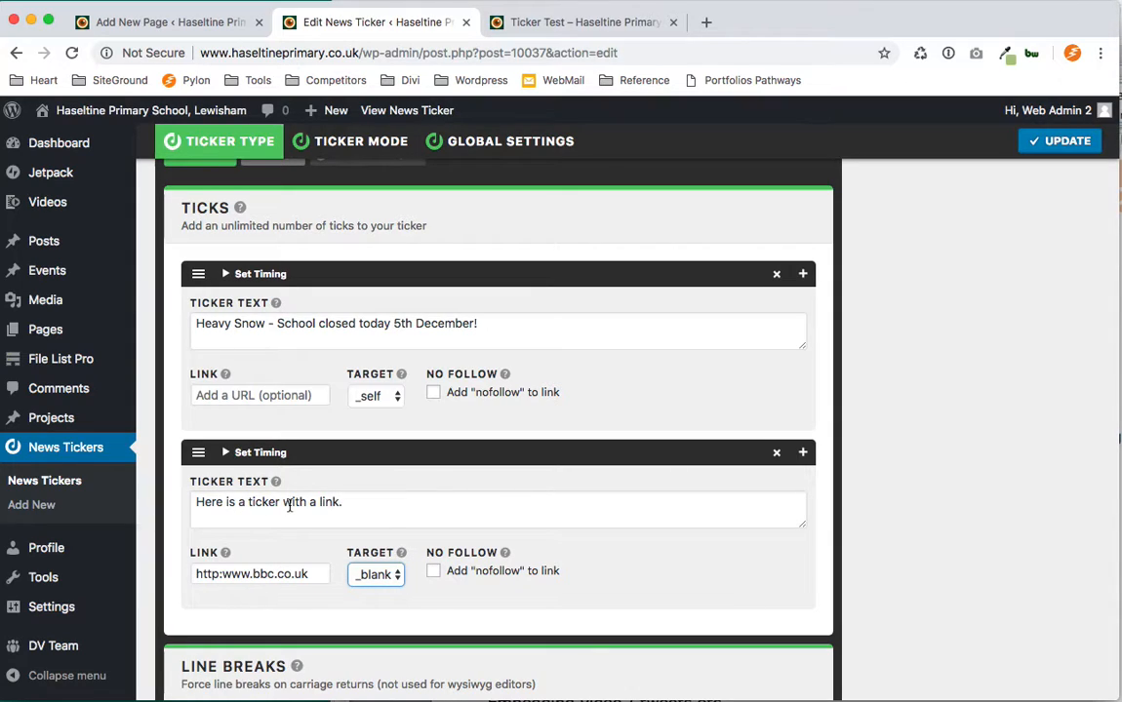
pyautogui.click(376, 577)
pyautogui.click(368, 596)
pyautogui.click(384, 581)
pyautogui.click(381, 591)
pyautogui.click(432, 575)
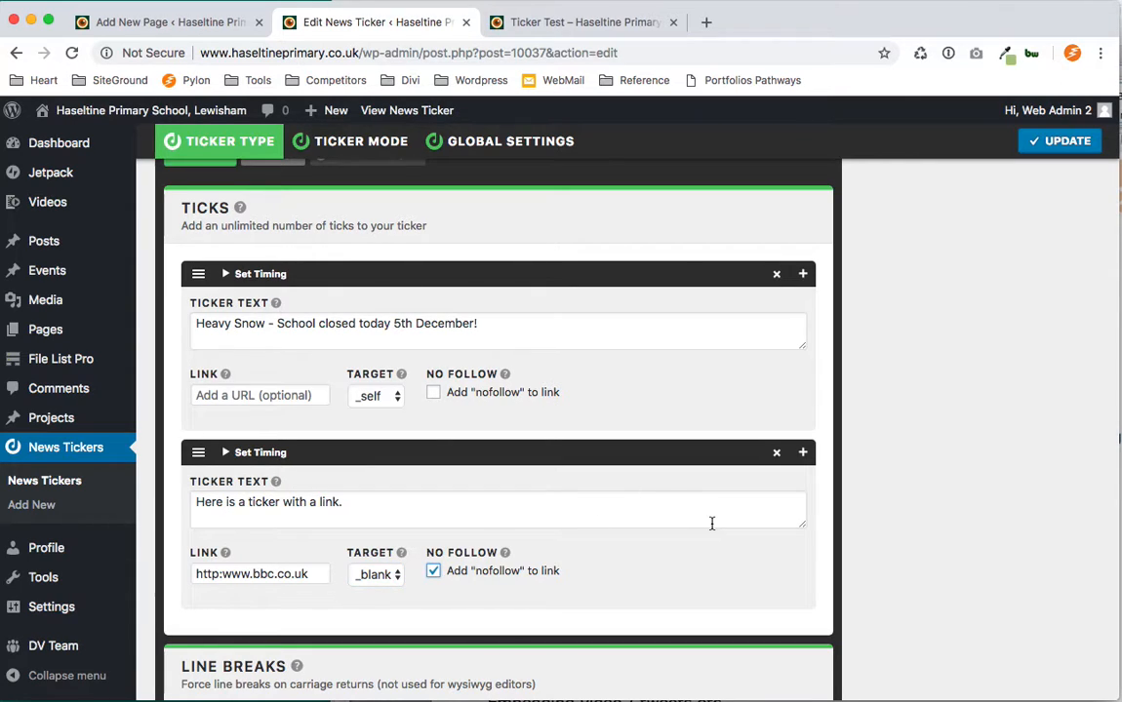
pyautogui.scroll(-10, 977, 498)
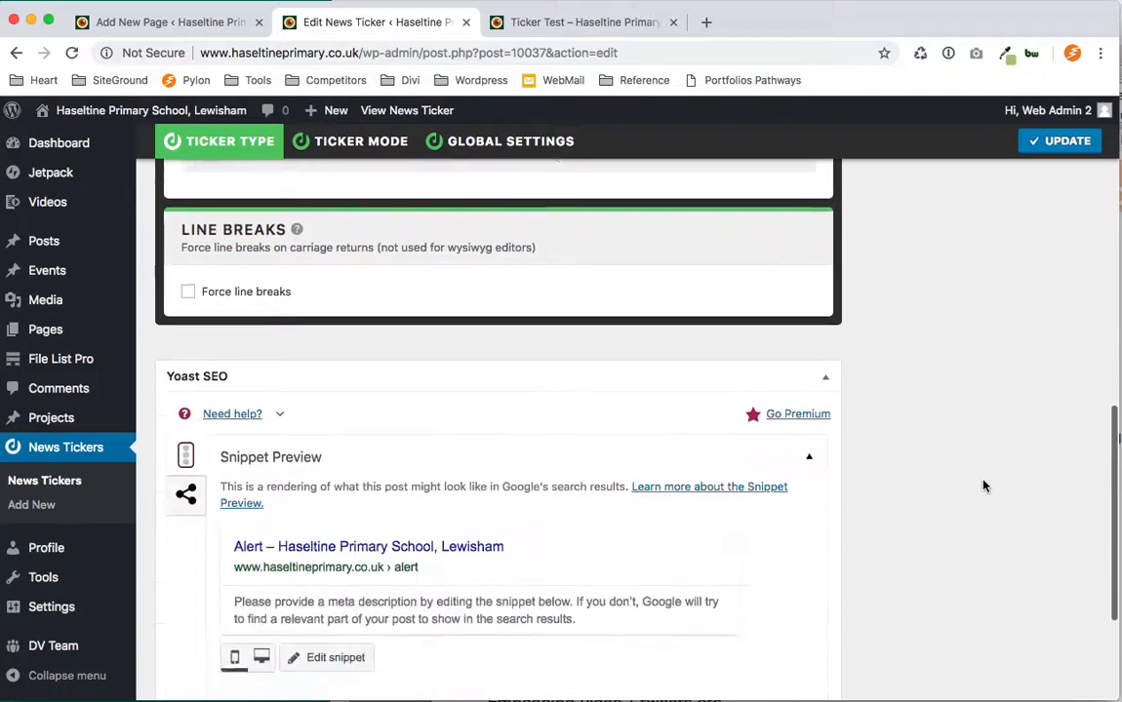
pyautogui.scroll(15, 984, 486)
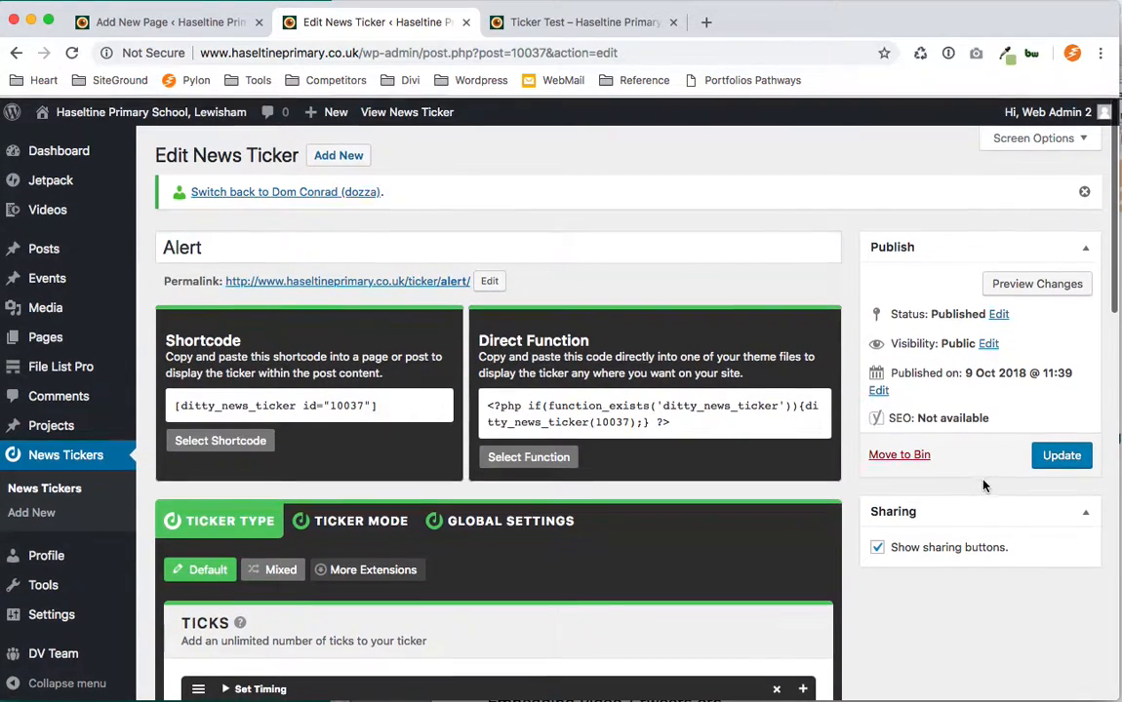
# Save the Alert ticker's edited ticks.
pyautogui.scroll(-5, 984, 486)
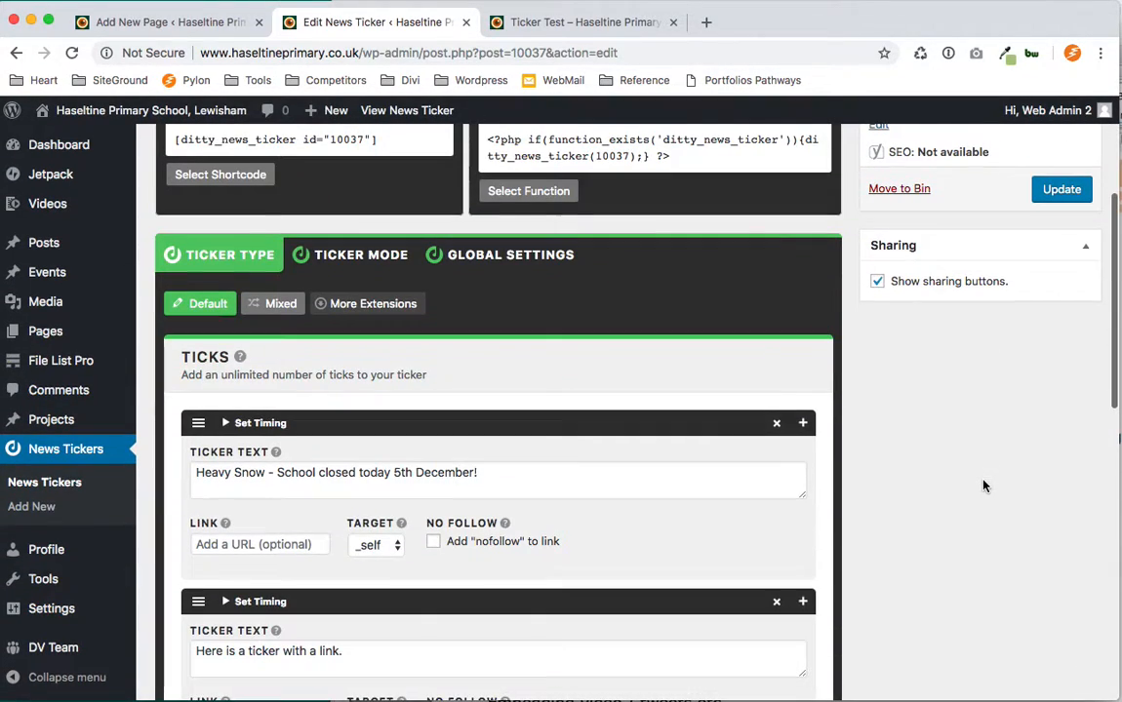
pyautogui.click(1062, 190)
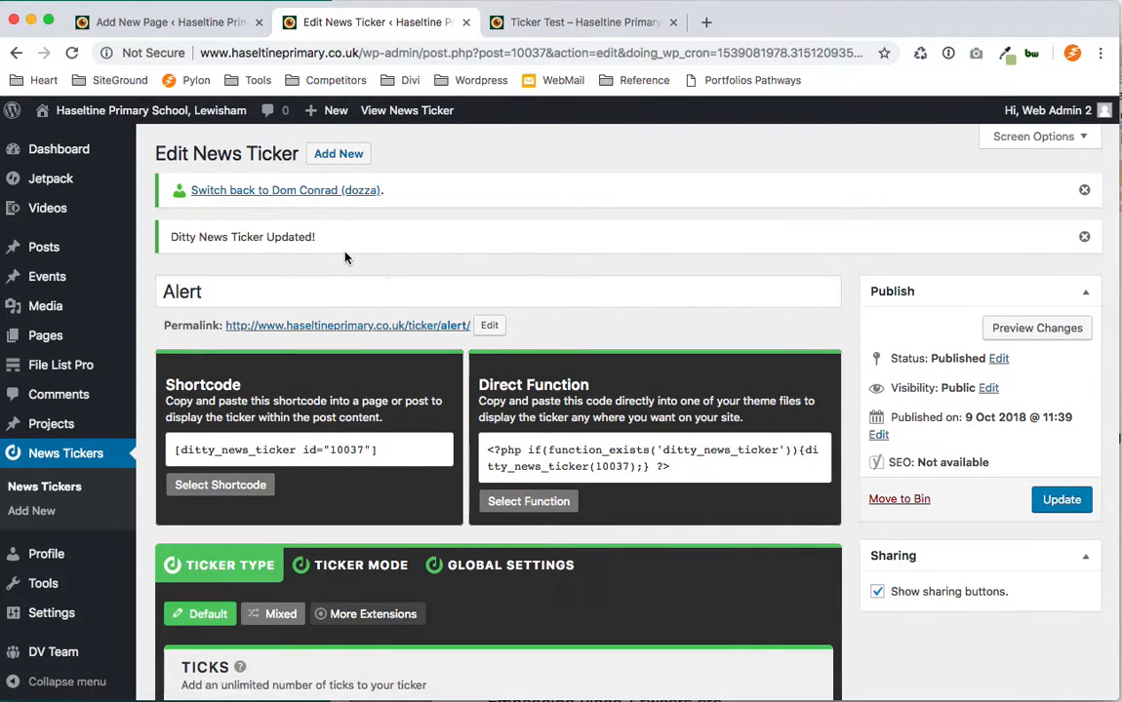
# Refresh the Ticker Test preview and follow the linked tick to test it.
pyautogui.moveTo(317, 237); pyautogui.dragTo(172, 231)
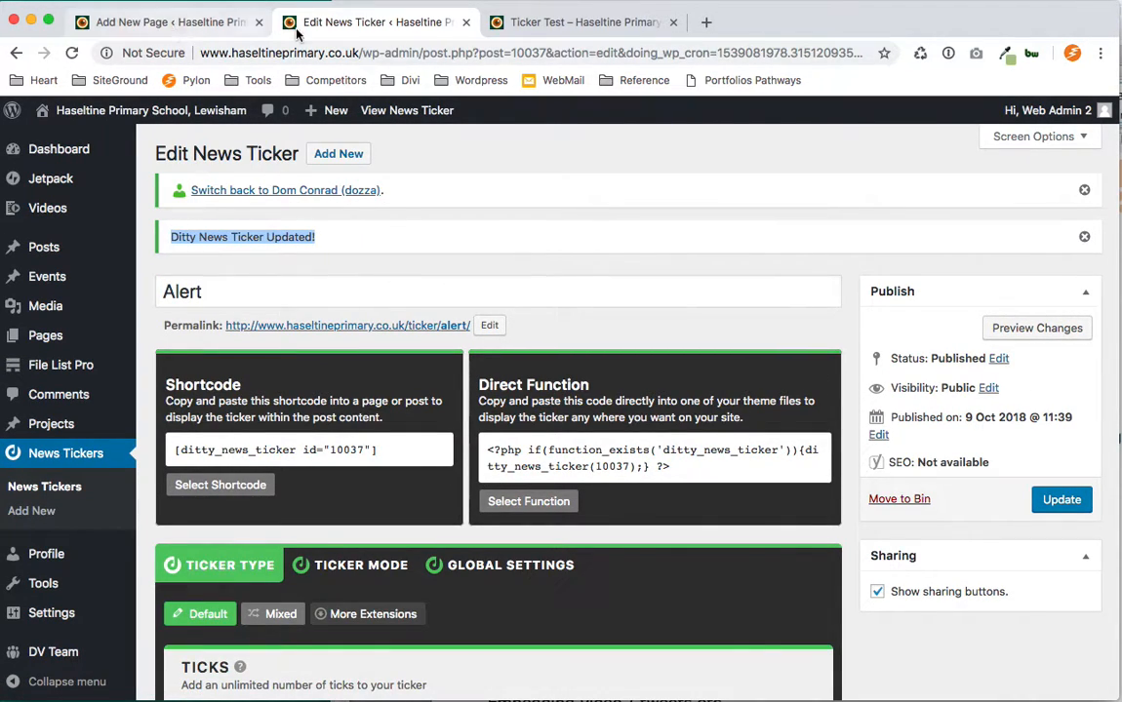
pyautogui.click(549, 23)
pyautogui.click(919, 55)
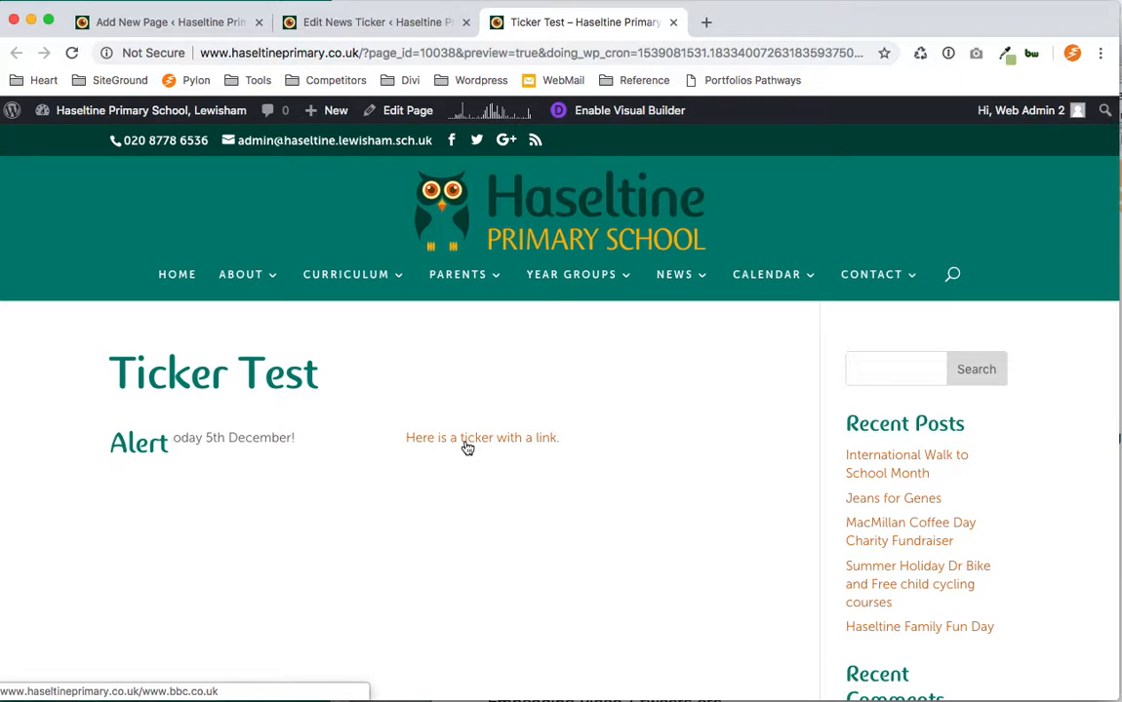
pyautogui.click(467, 446)
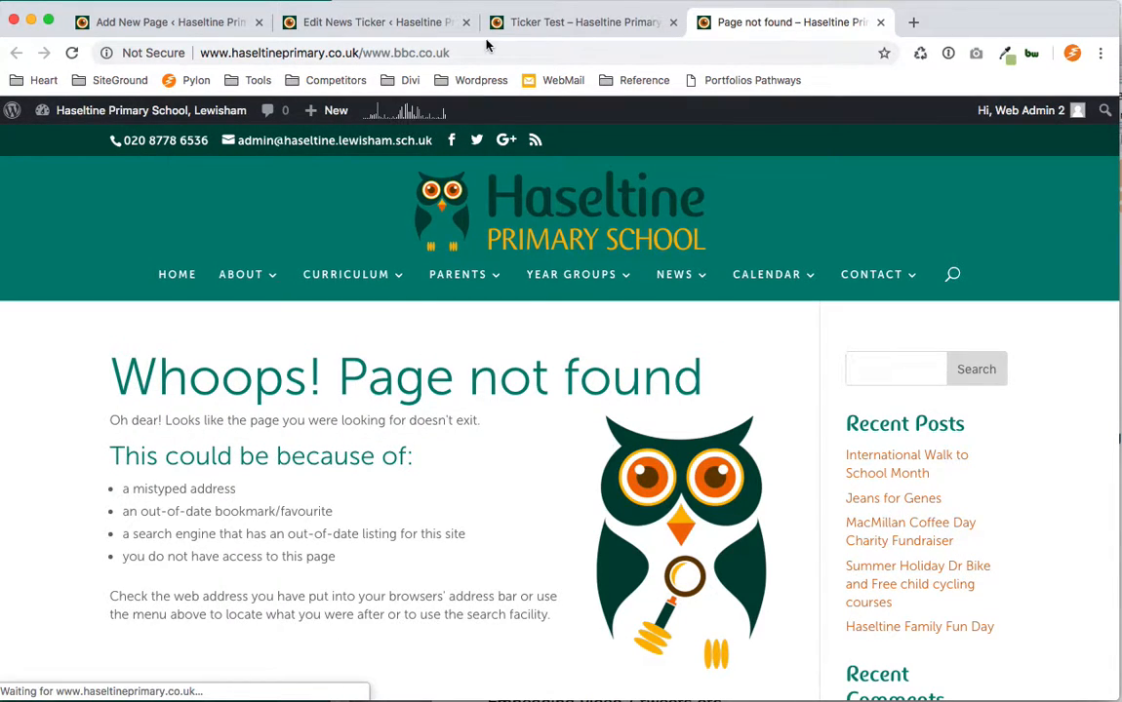
pyautogui.click(539, 23)
pyautogui.click(409, 27)
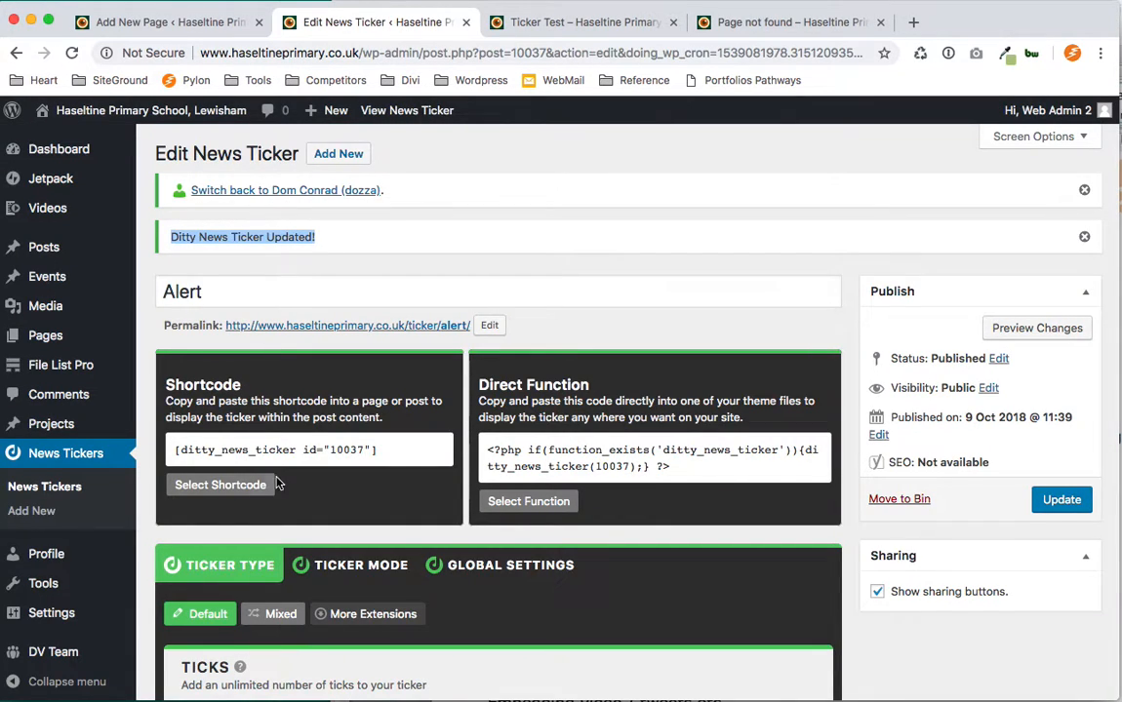
pyautogui.scroll(-5, 280, 478)
pyautogui.scroll(-2, 280, 478)
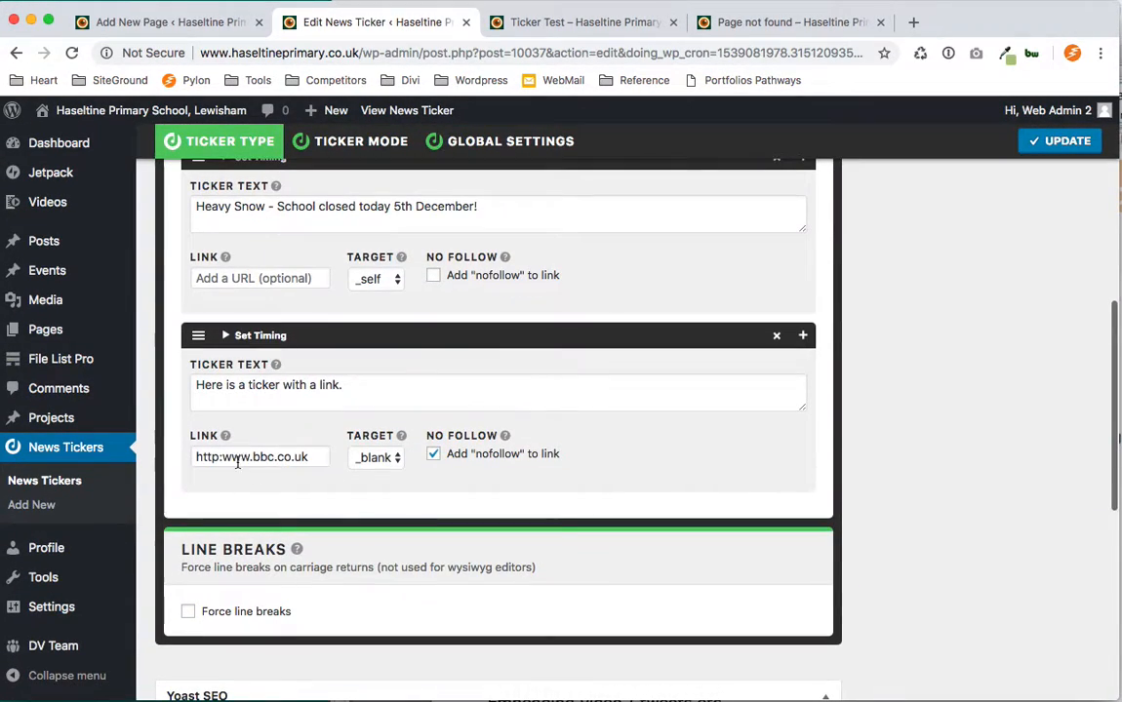
pyautogui.click(220, 458)
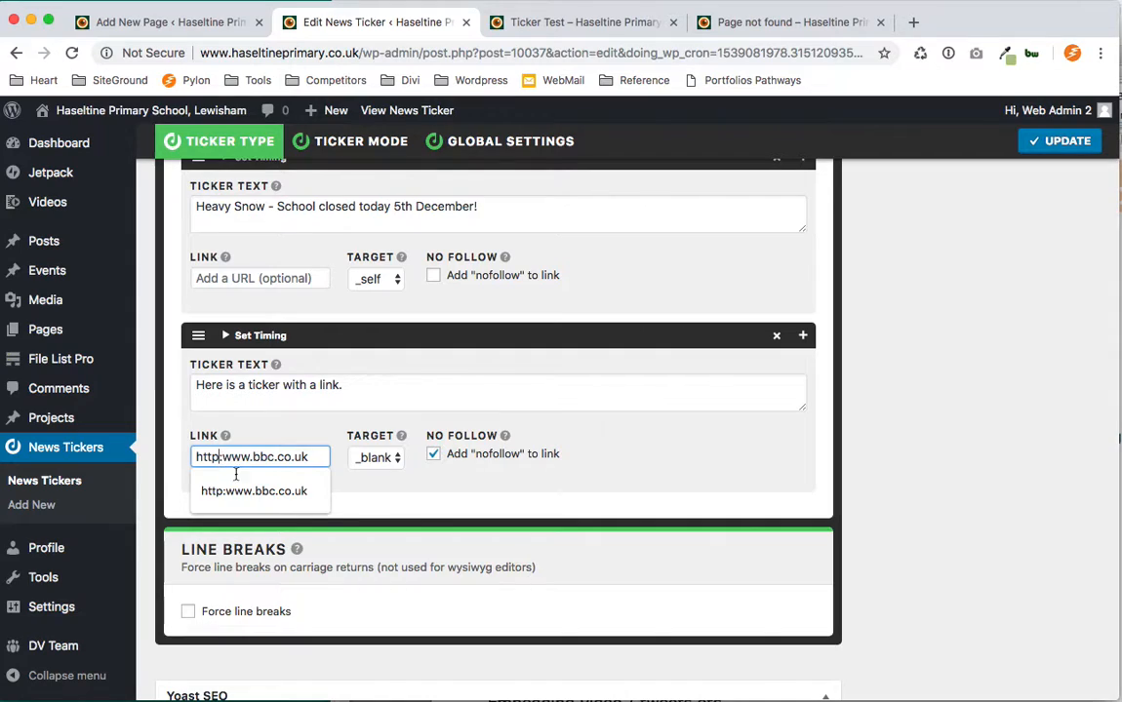
pyautogui.click(224, 458)
pyautogui.write('//')
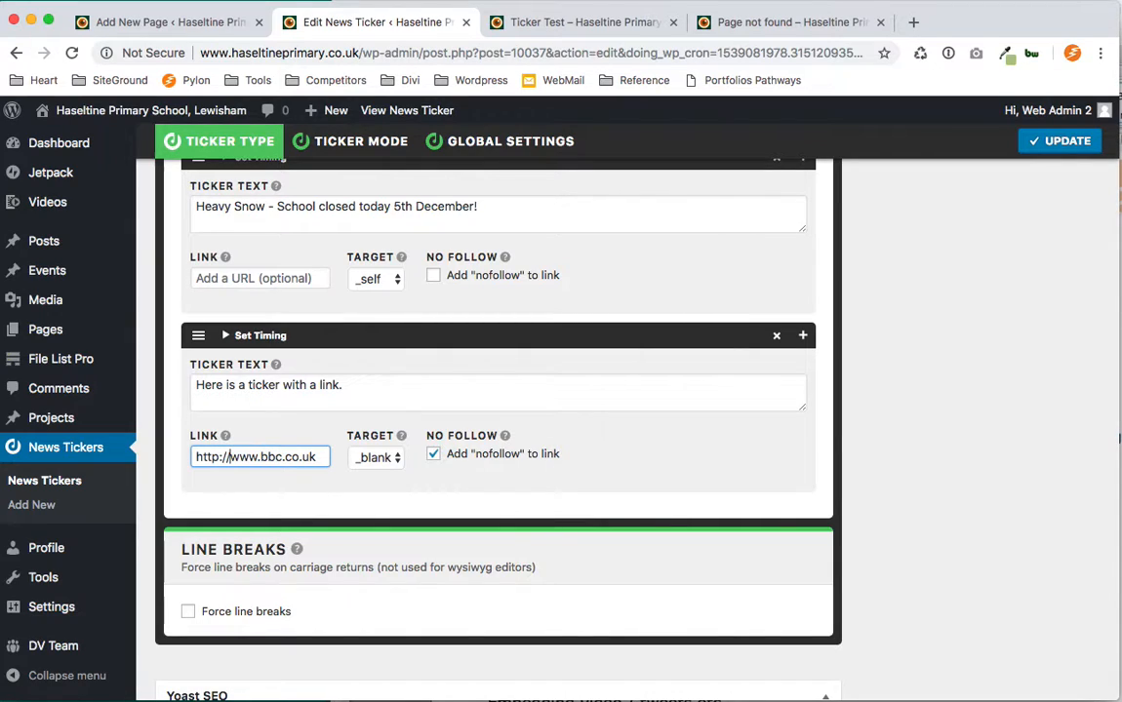
pyautogui.scroll(5, 1006, 254)
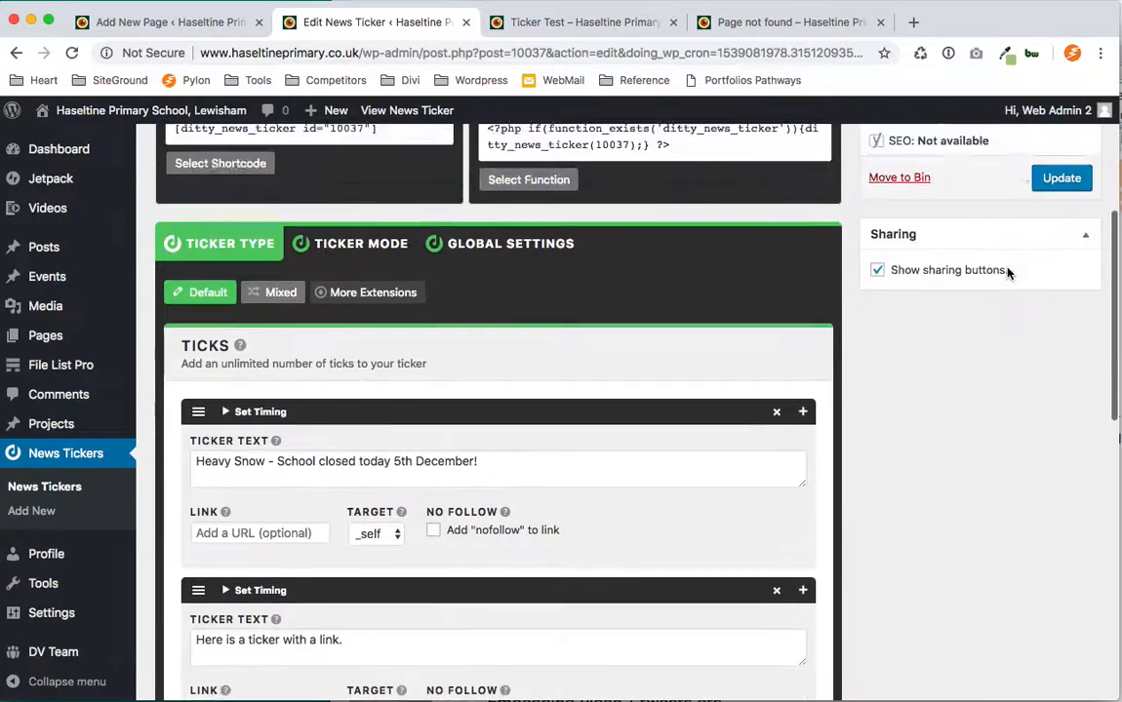
pyautogui.click(1060, 349)
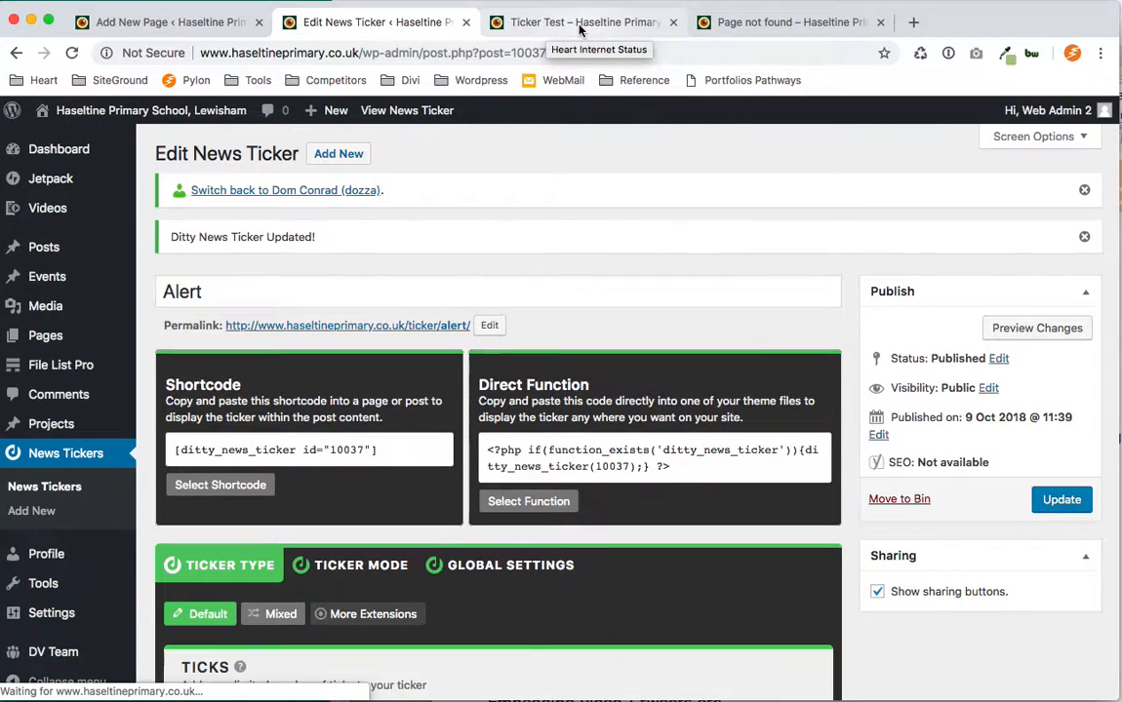
# Reload the Ticker Test preview, follow the linked tick again, and return to the ticker editor.
pyautogui.click(578, 24)
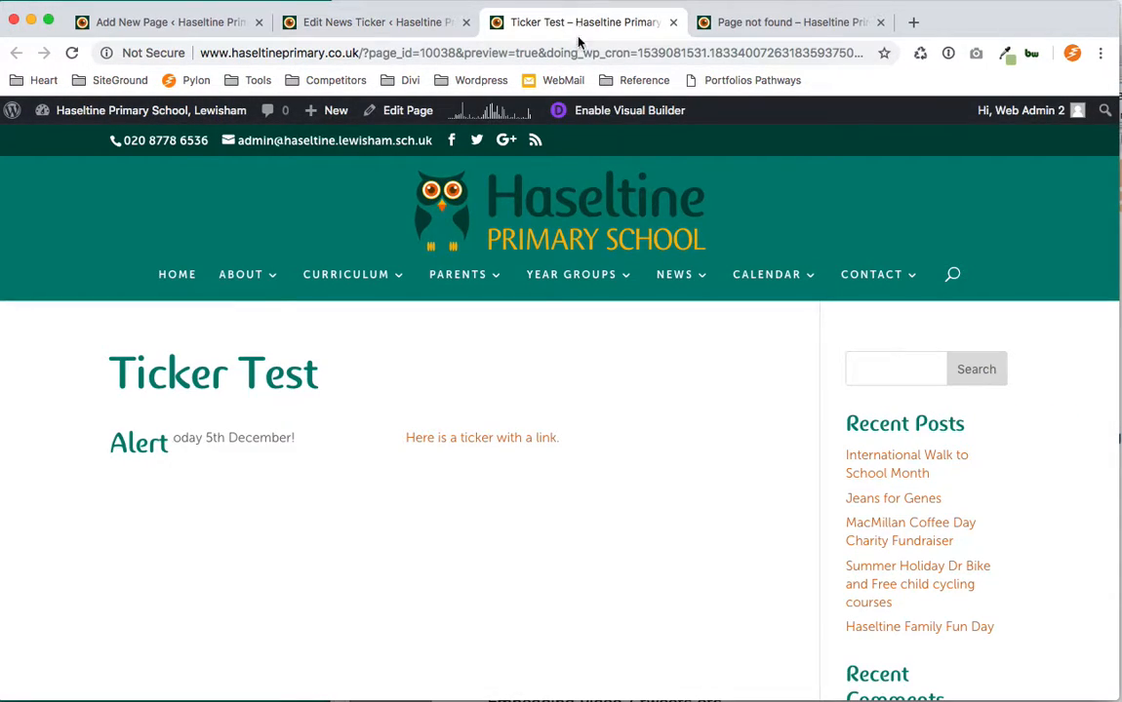
pyautogui.click(920, 53)
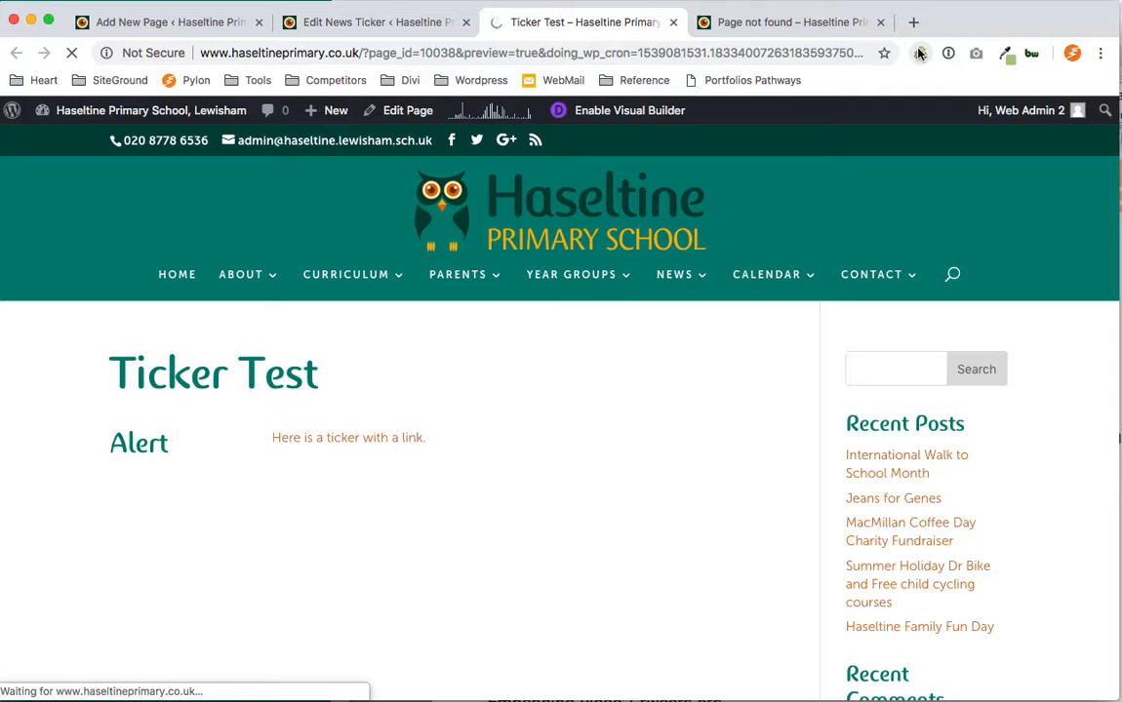
pyautogui.click(880, 22)
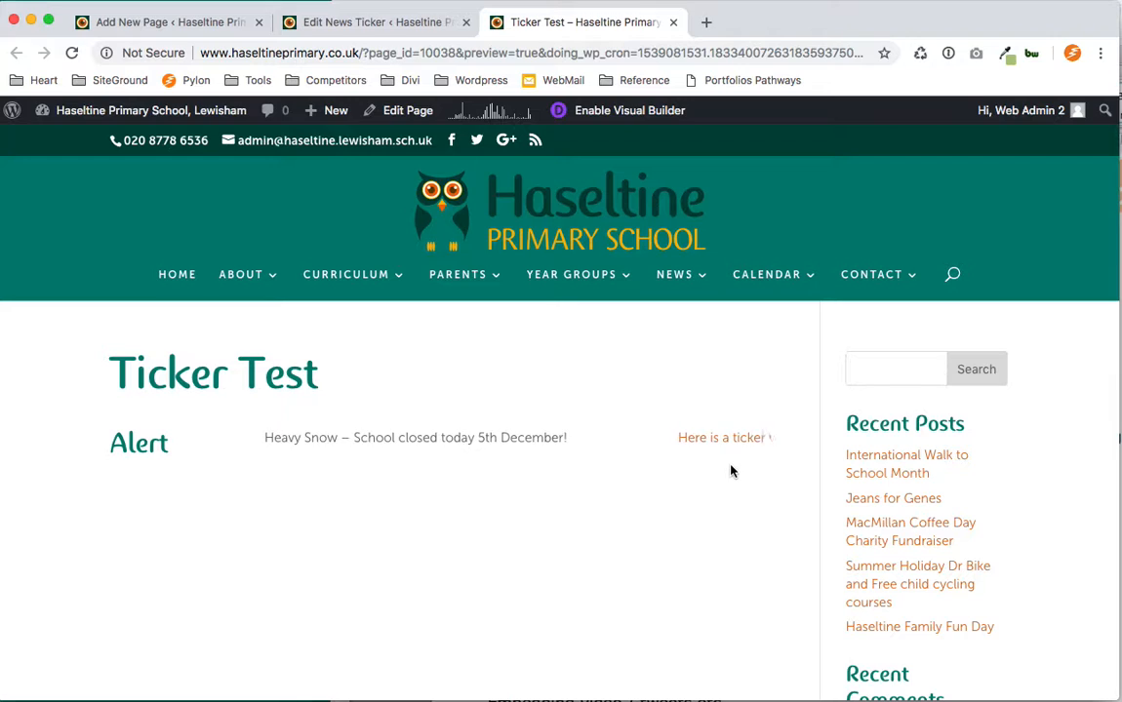
pyautogui.click(713, 442)
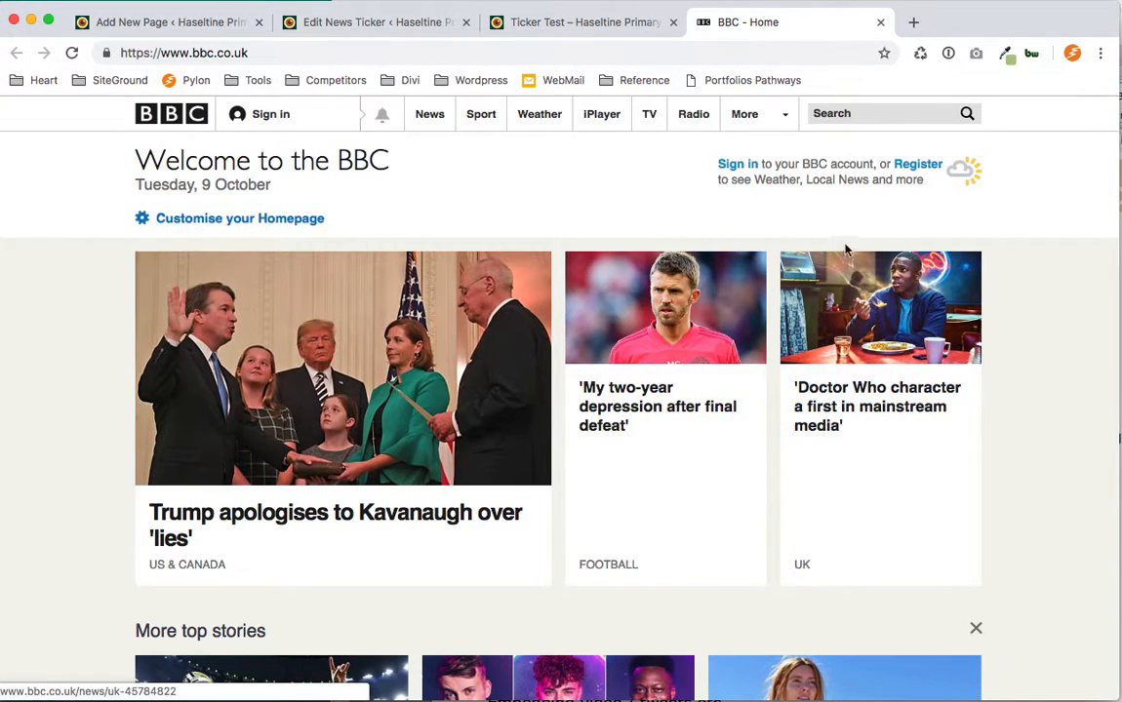
pyautogui.click(880, 22)
pyautogui.click(401, 23)
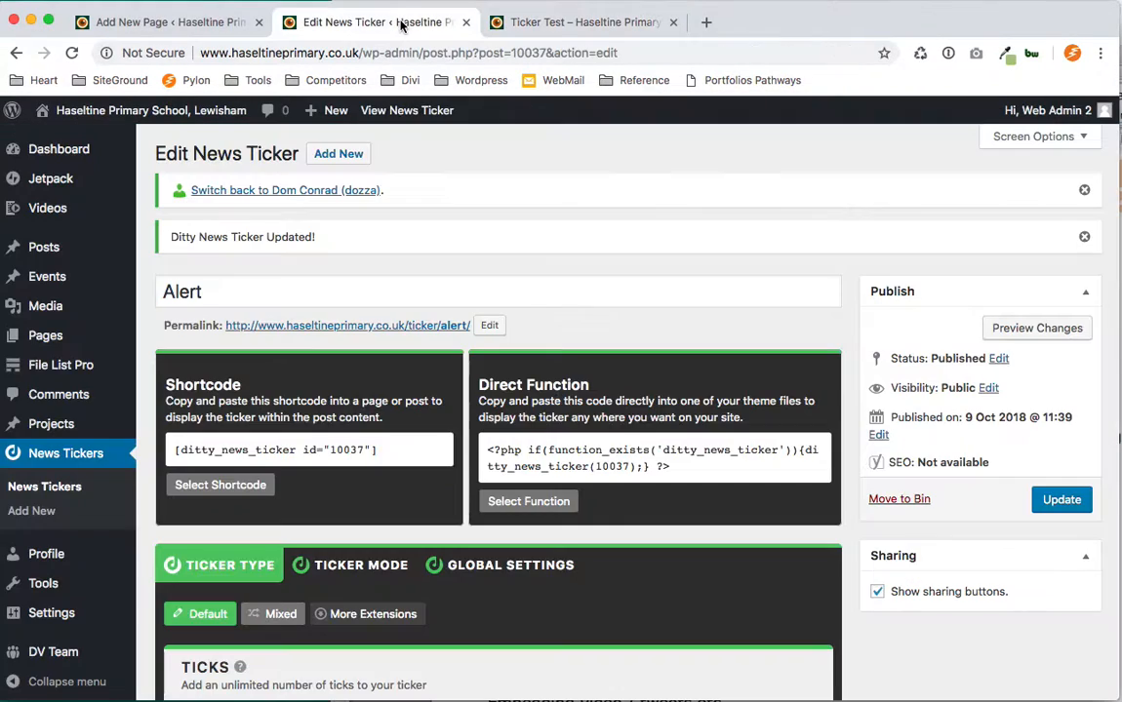
pyautogui.scroll(-5, 839, 322)
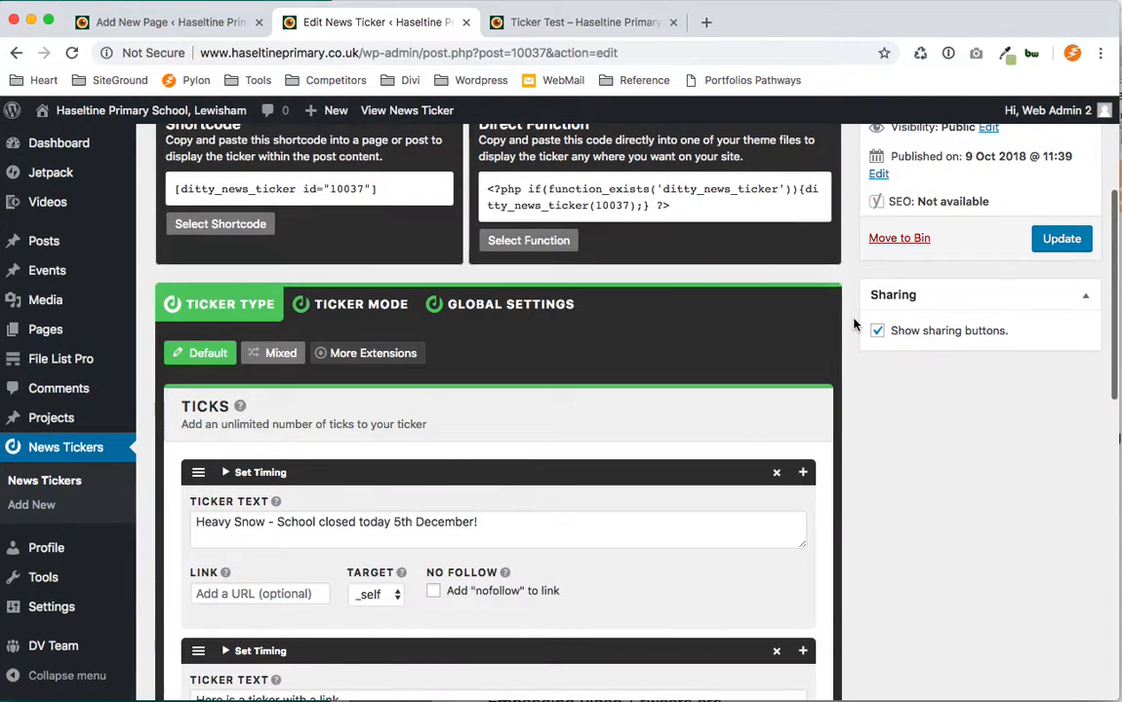
pyautogui.scroll(-1, 854, 325)
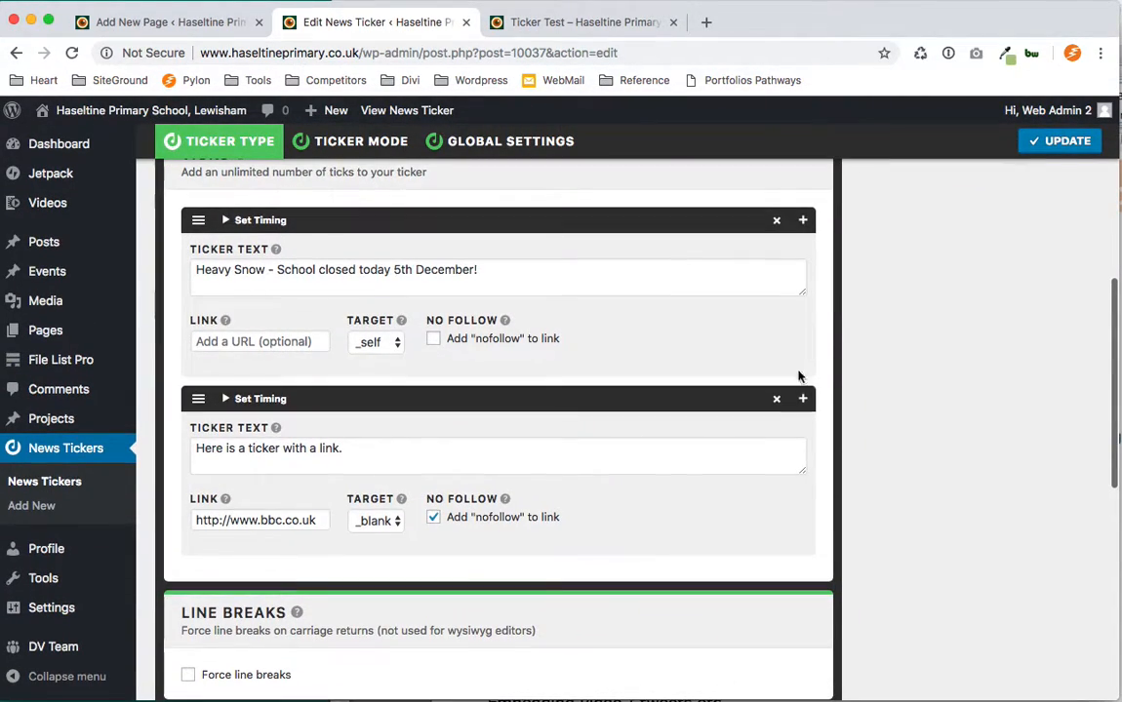
pyautogui.click(240, 223)
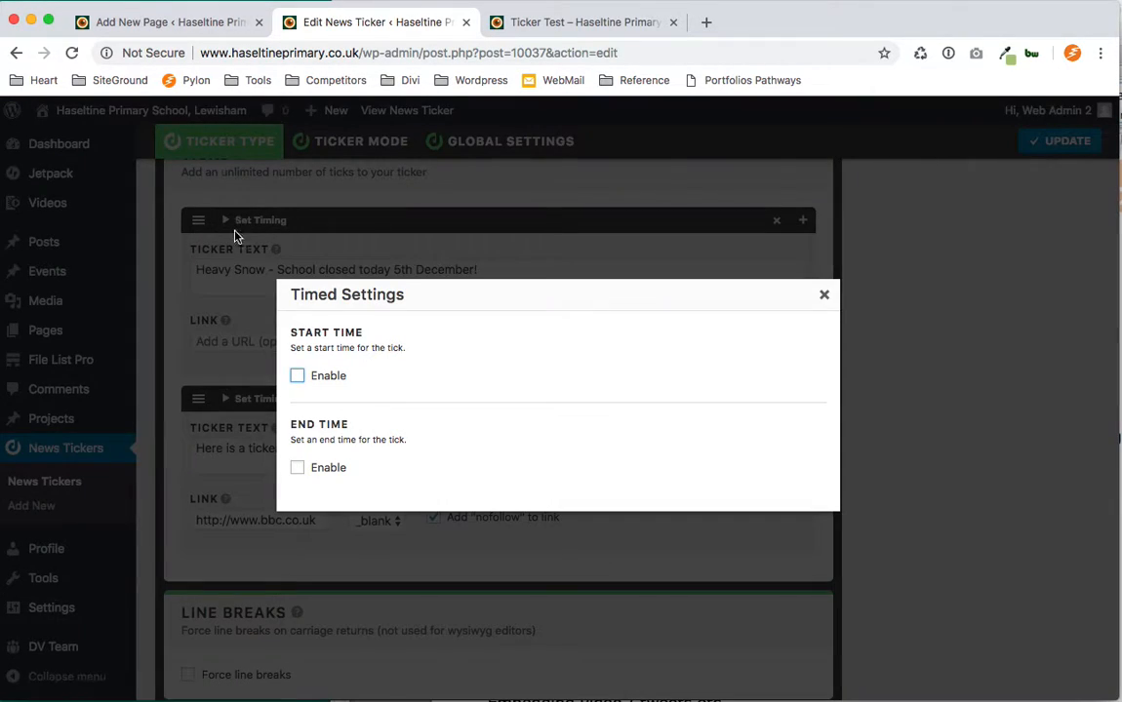
pyautogui.click(825, 294)
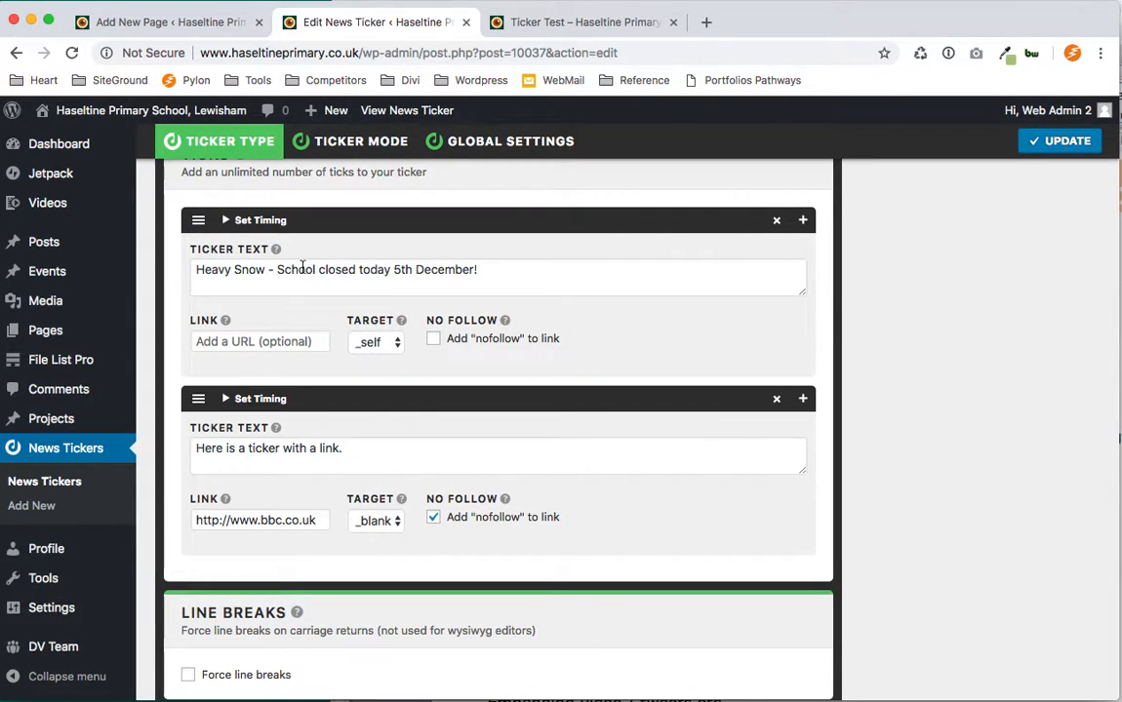
# Give the first tick an end time of 2018-10-09 at end of day, deleting the tick when ended.
pyautogui.click(269, 270)
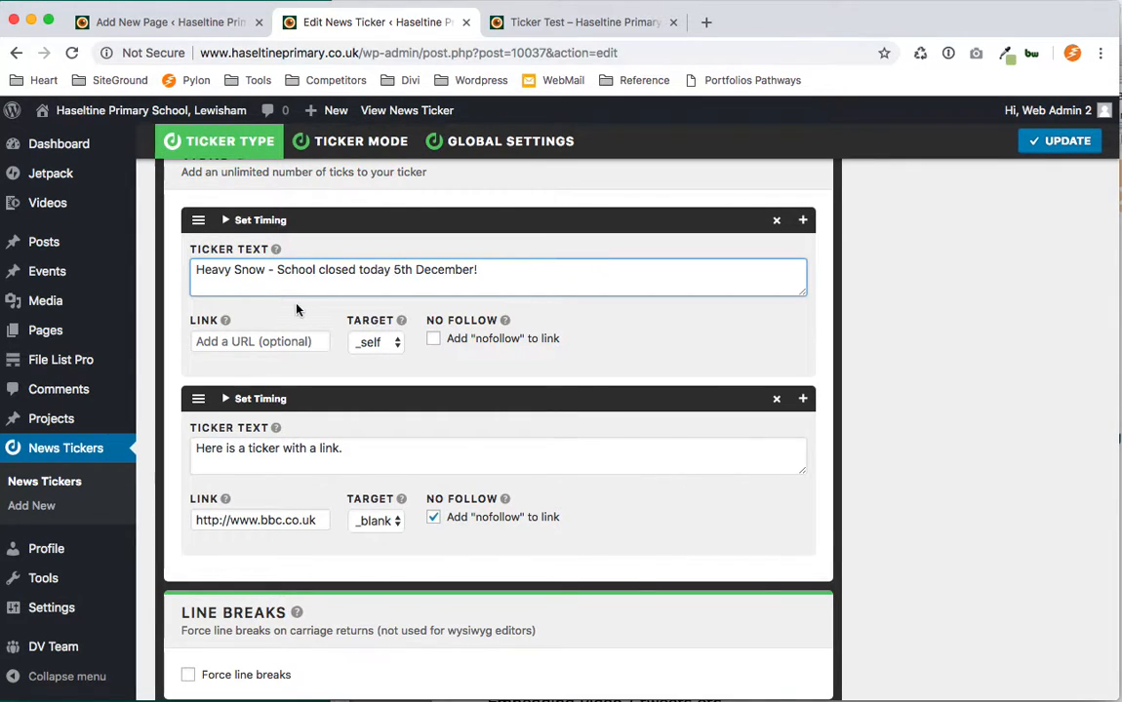
pyautogui.scroll(2, 283, 293)
pyautogui.click(262, 271)
pyautogui.scroll(-1, 262, 278)
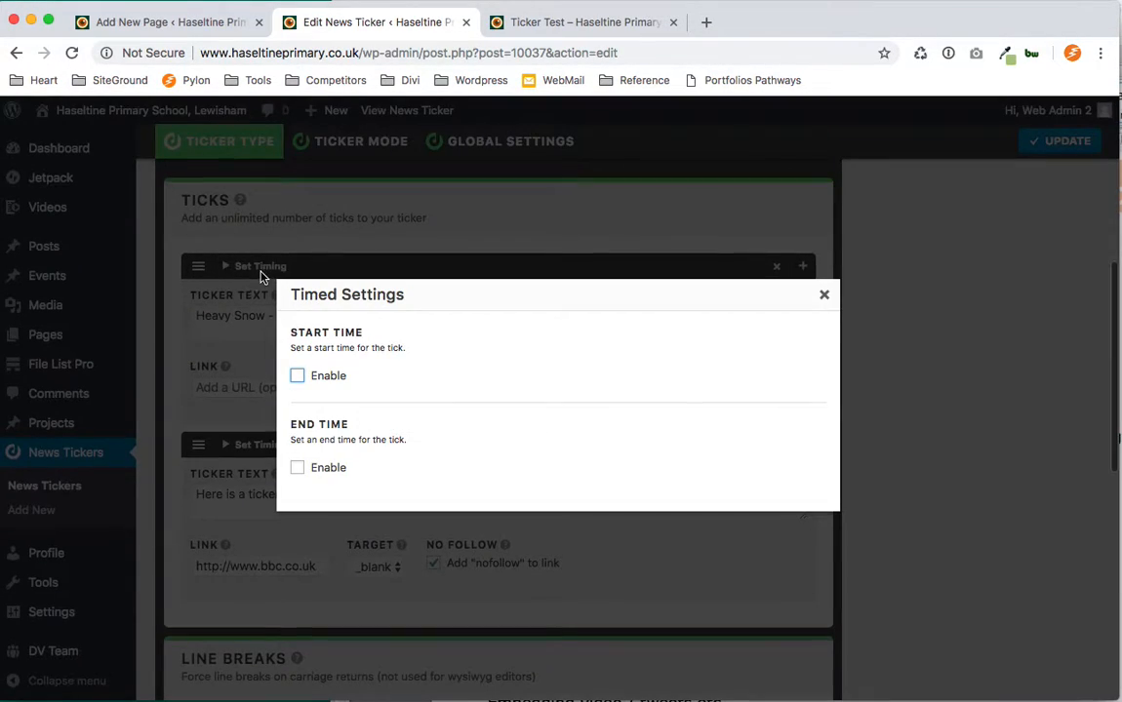
pyautogui.click(298, 469)
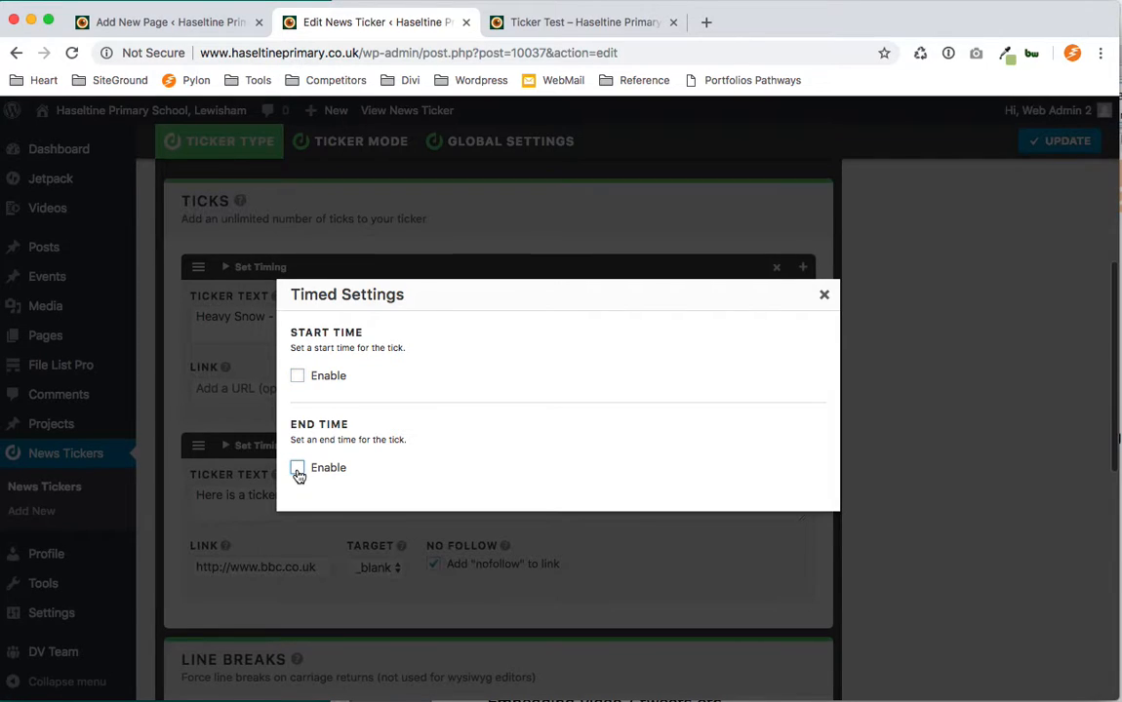
pyautogui.click(414, 468)
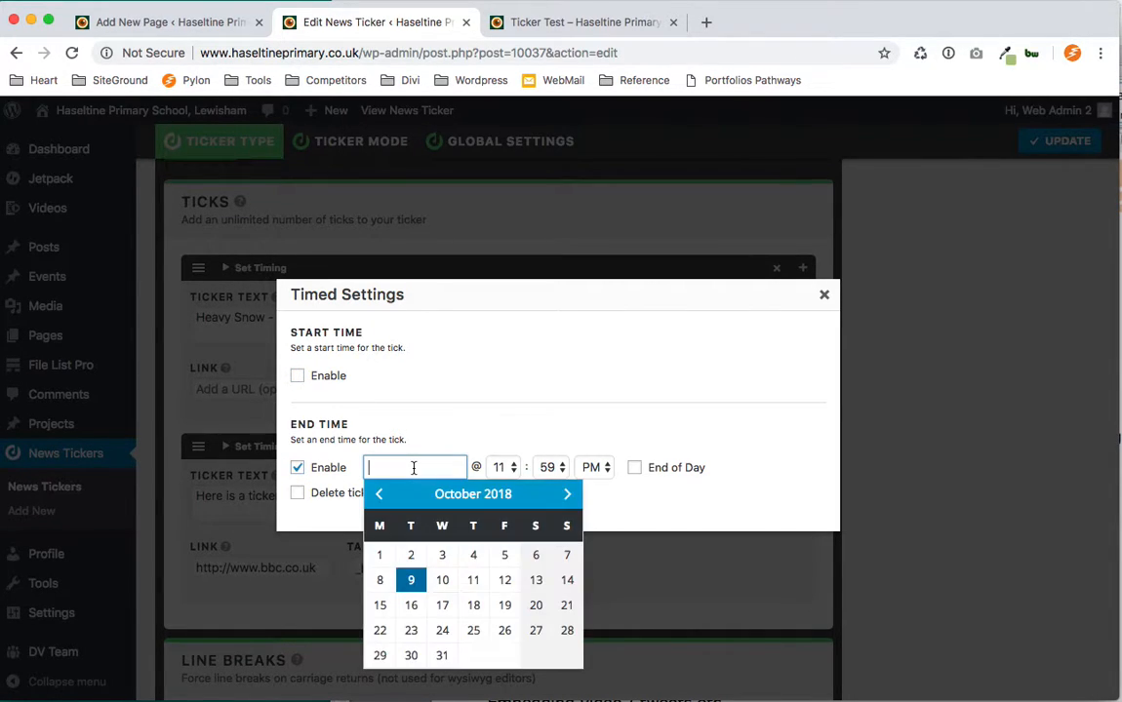
pyautogui.click(408, 581)
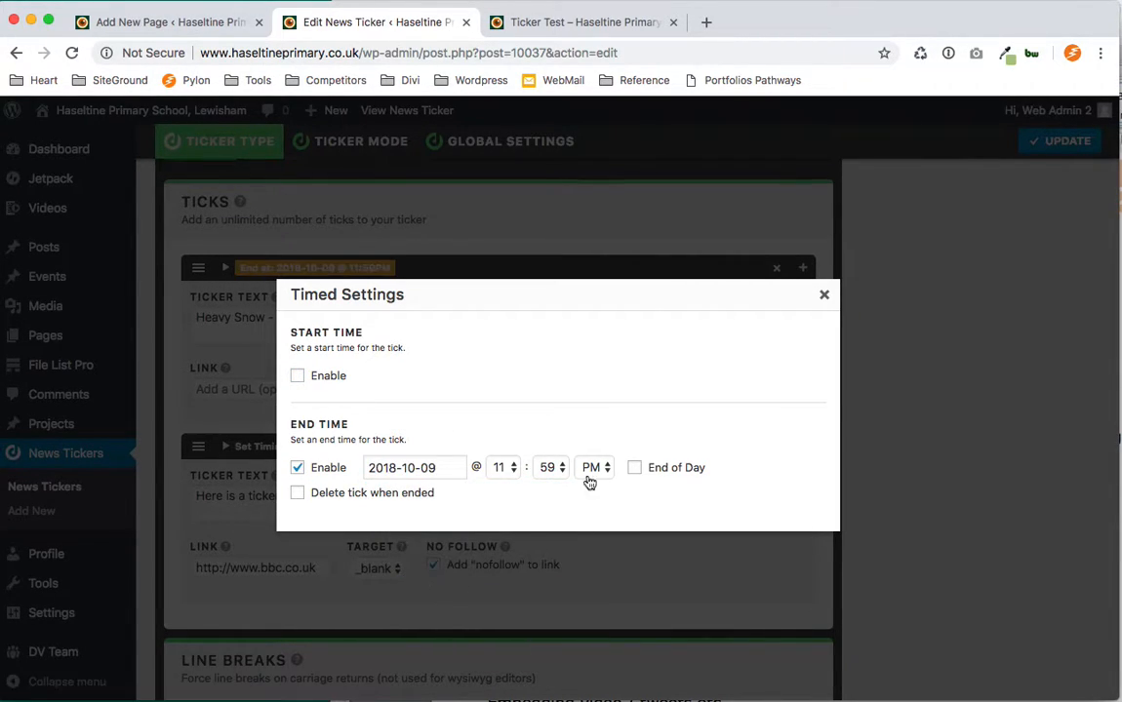
pyautogui.click(634, 468)
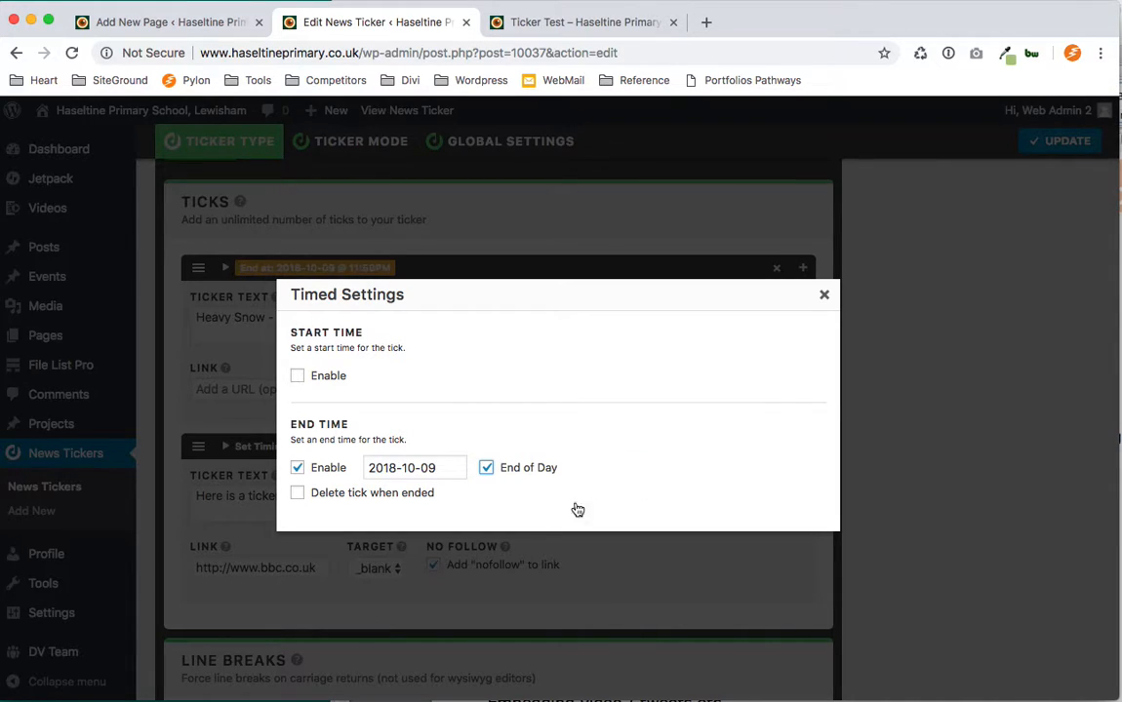
pyautogui.click(298, 495)
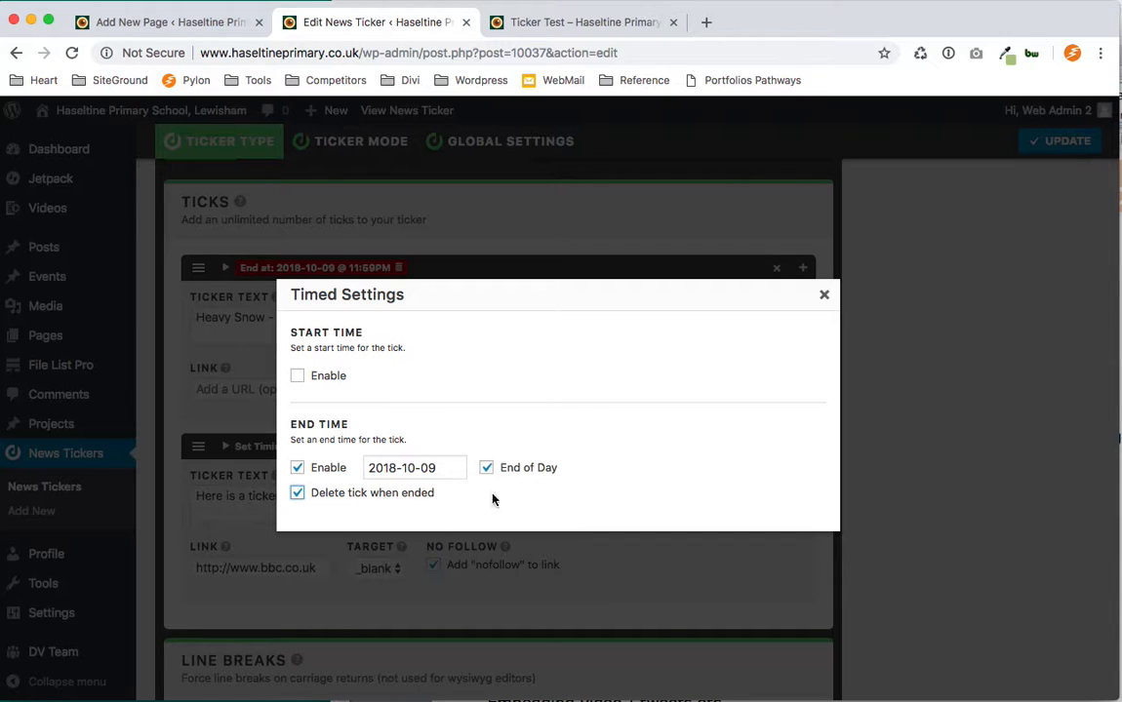
pyautogui.click(828, 307)
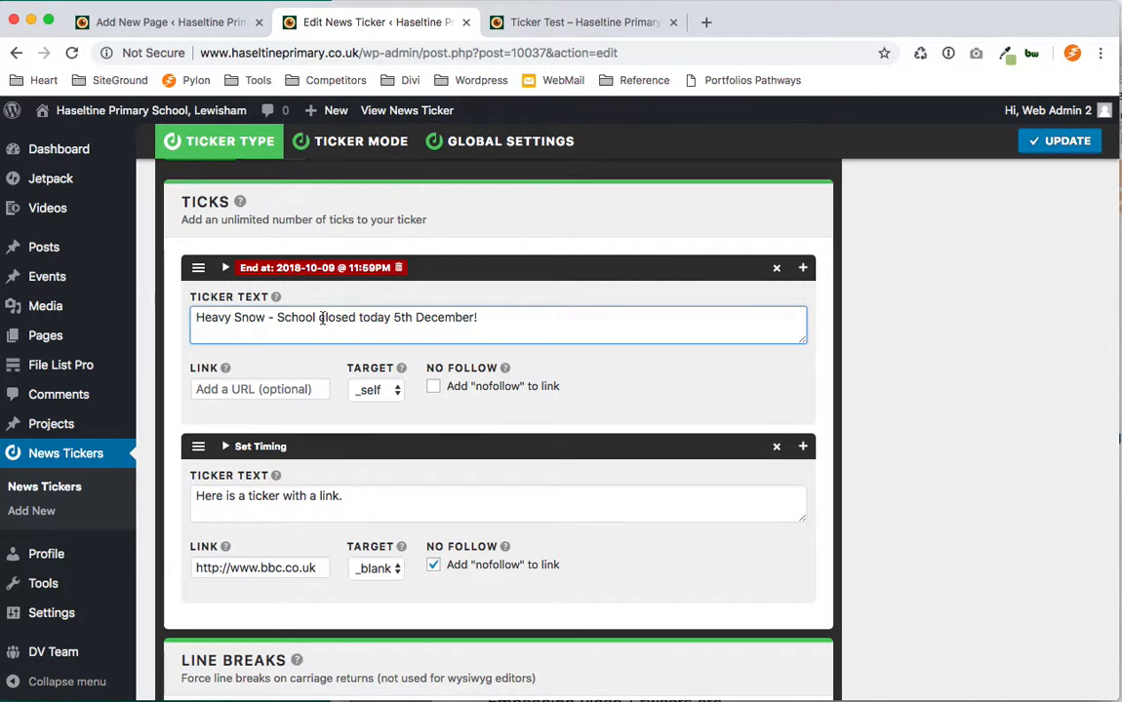
pyautogui.click(248, 268)
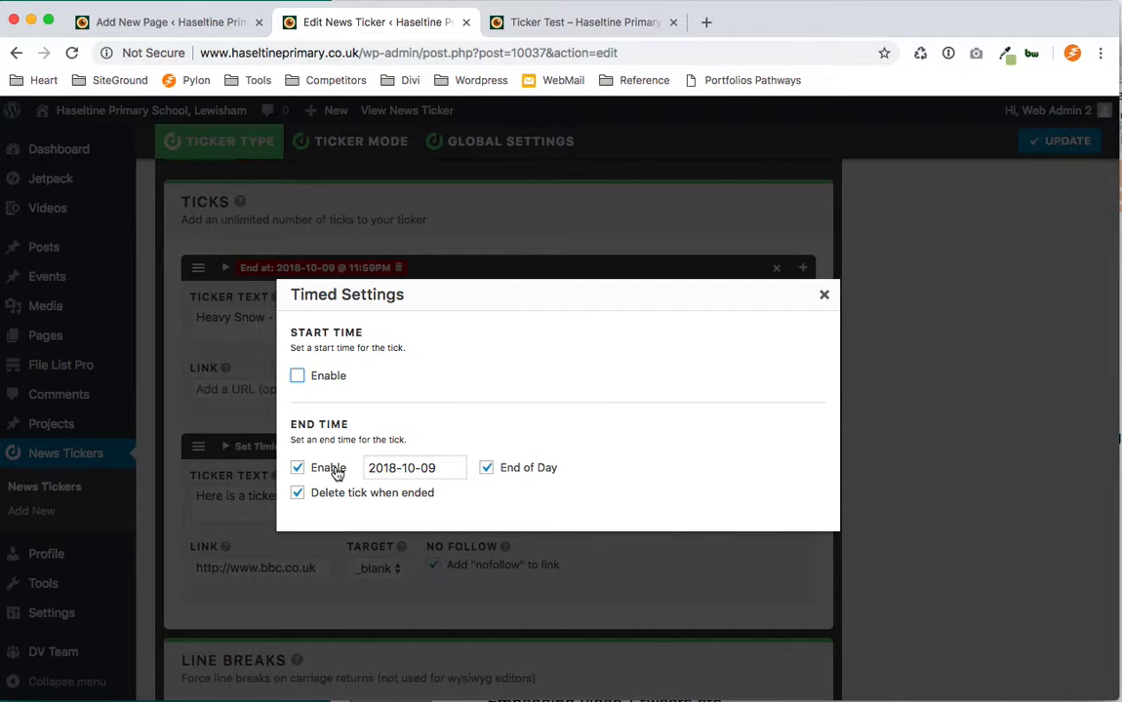
pyautogui.click(824, 294)
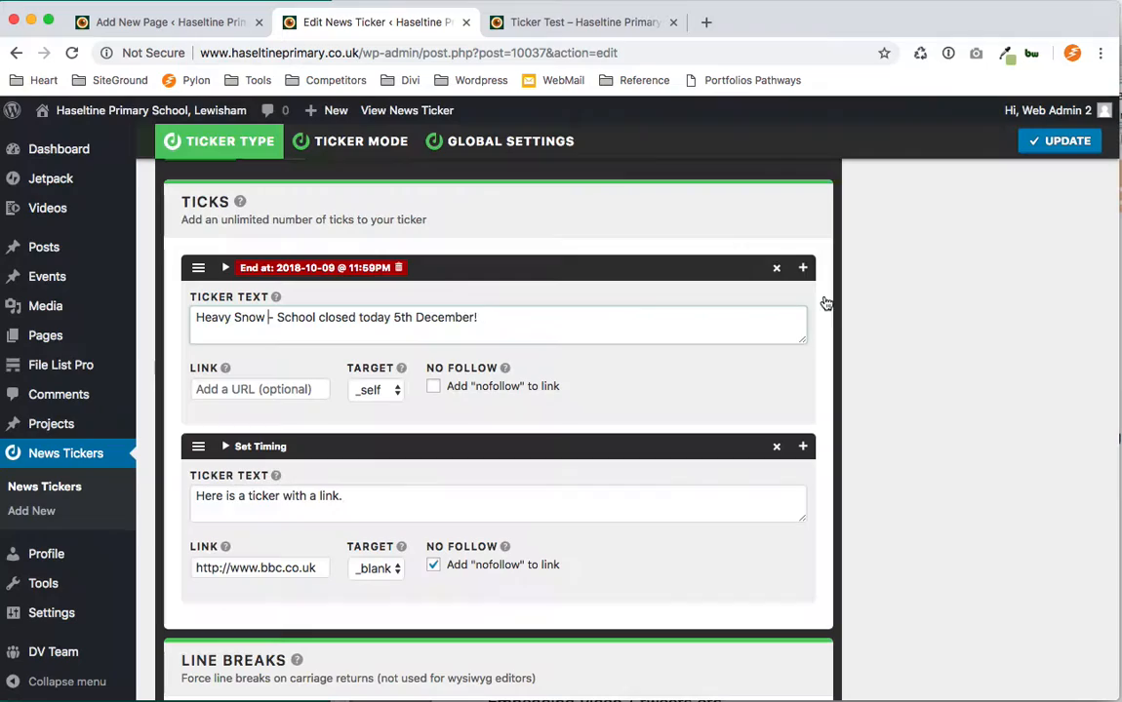
# Schedule the second tick to start on 2018-10-15 at start of the day and end on 2018-10-22 at end of day.
pyautogui.click(298, 508)
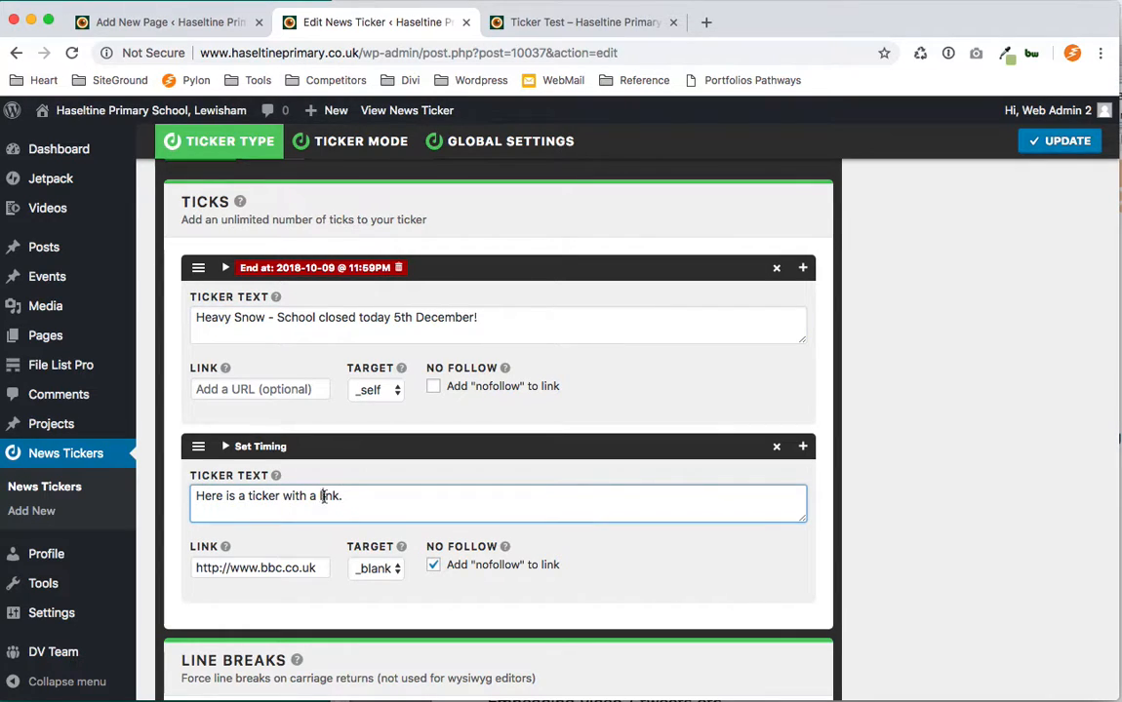
pyautogui.click(234, 447)
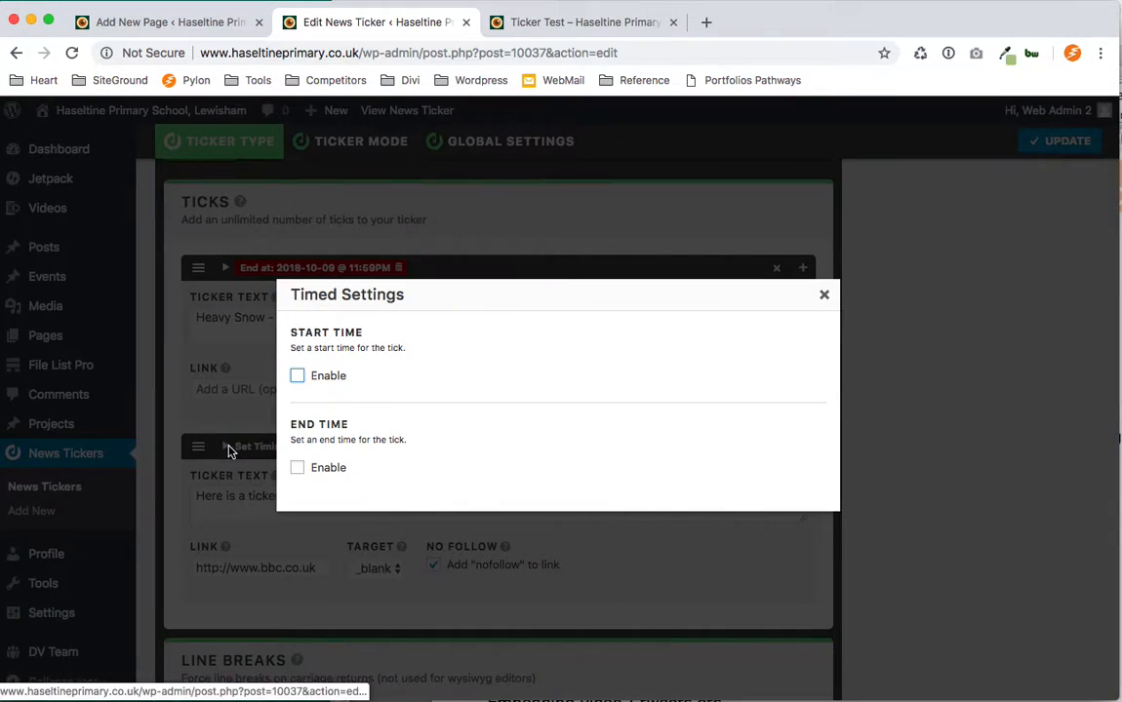
pyautogui.click(298, 377)
pyautogui.click(400, 375)
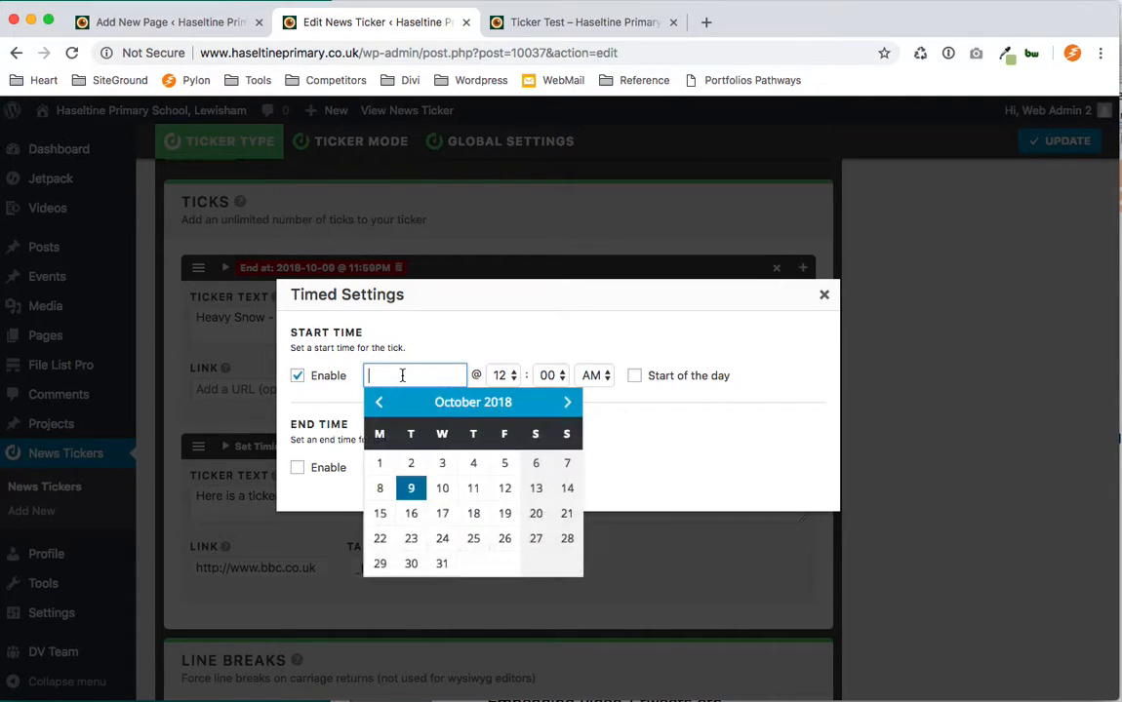
pyautogui.click(373, 518)
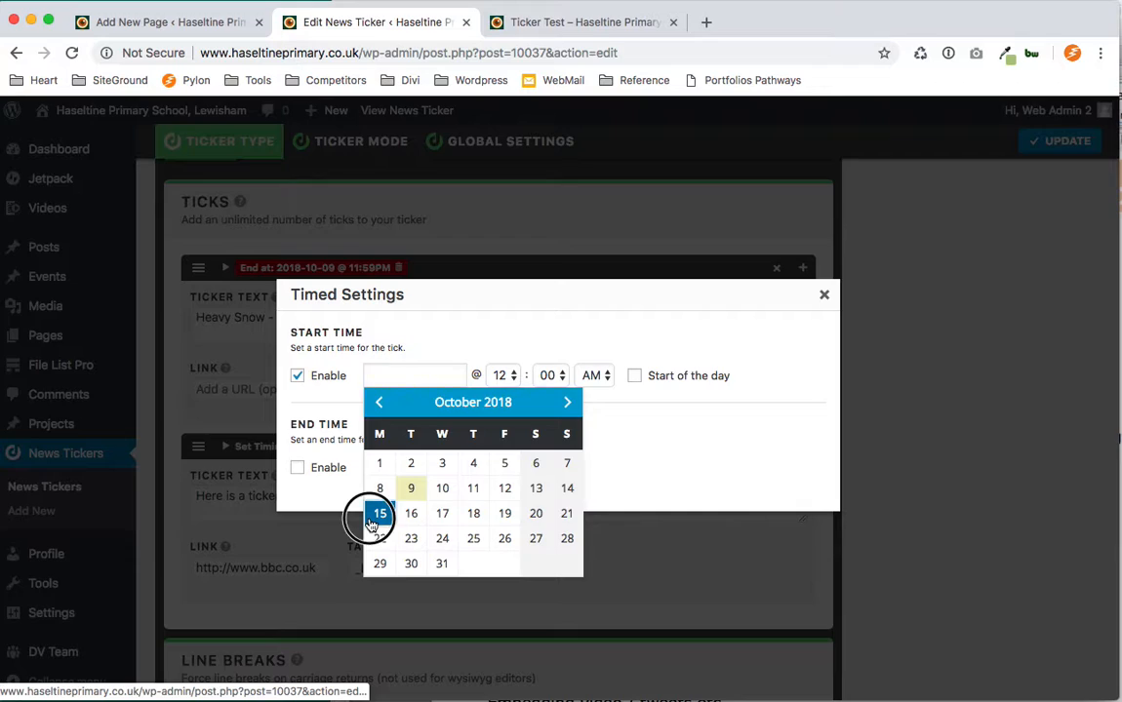
pyautogui.click(296, 468)
pyautogui.click(400, 468)
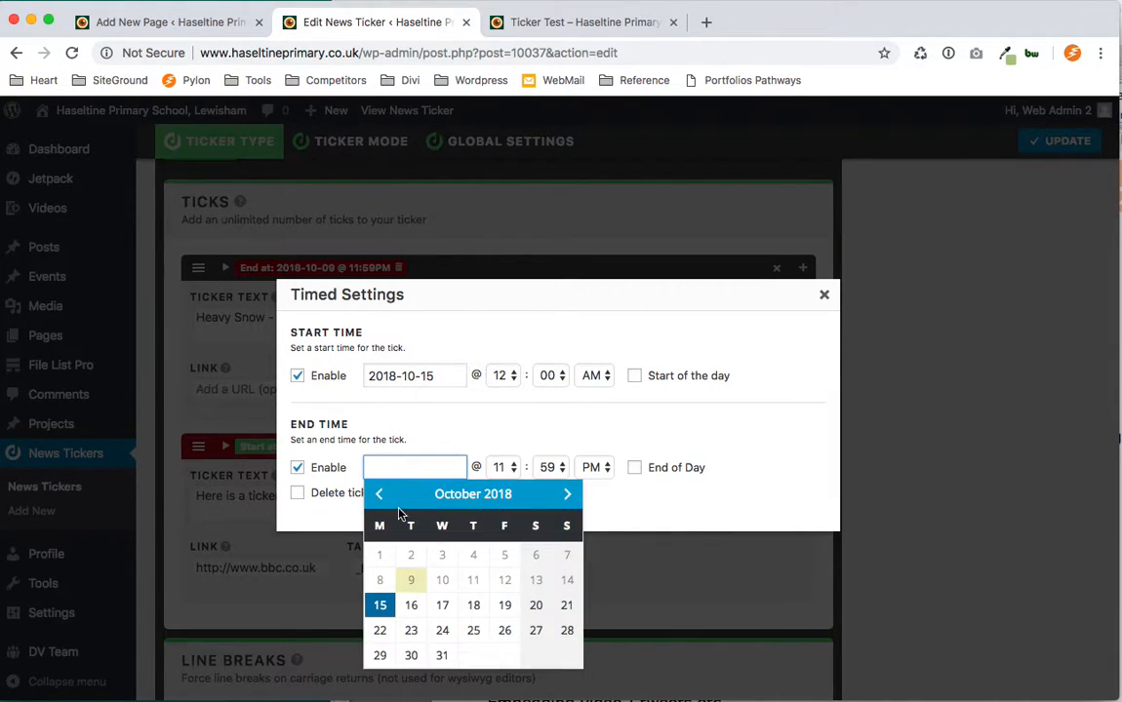
pyautogui.click(380, 630)
pyautogui.scroll(-1, 384, 626)
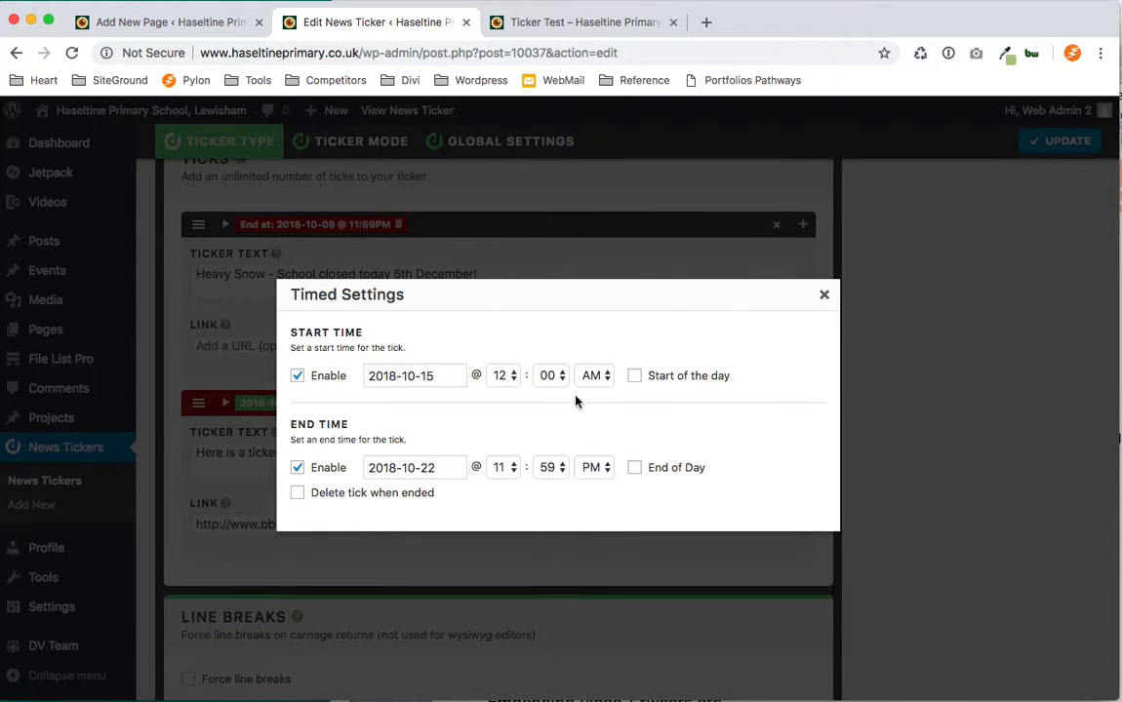
pyautogui.click(635, 376)
pyautogui.click(634, 468)
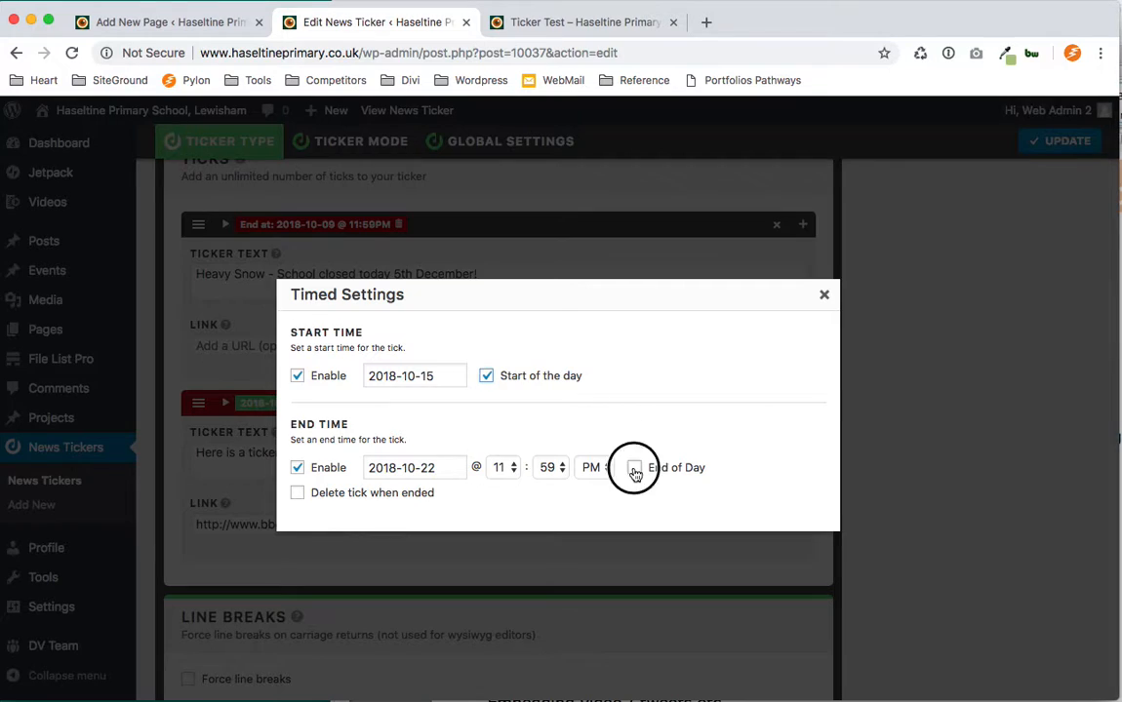
pyautogui.click(824, 298)
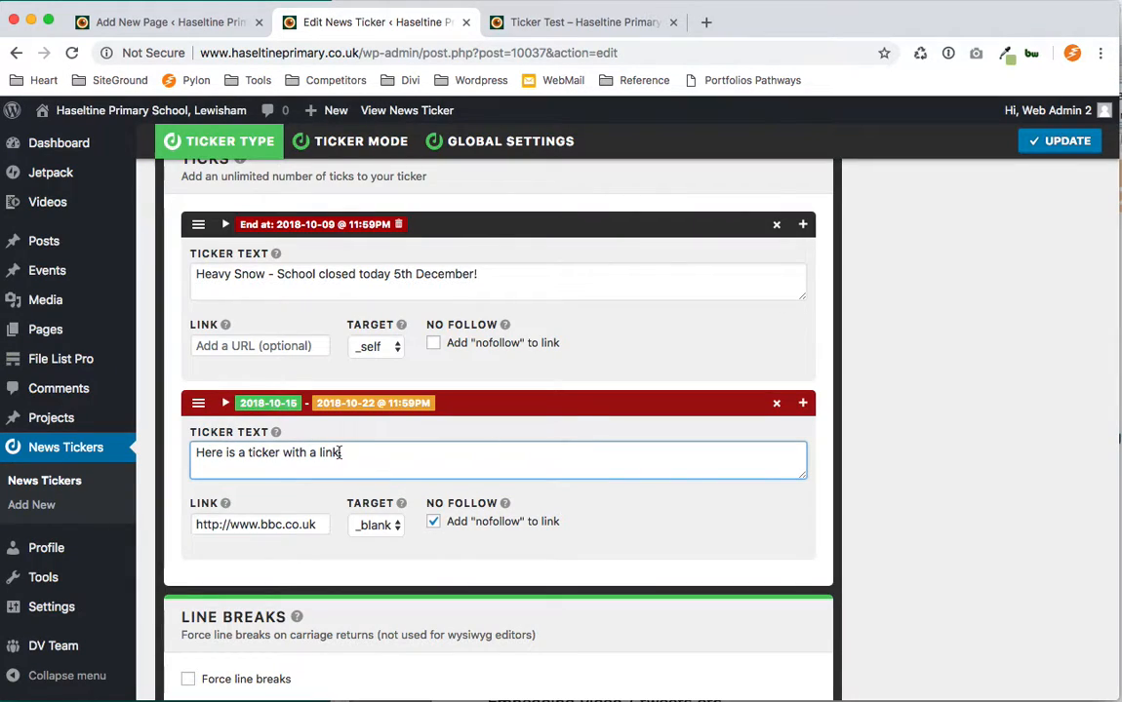
# Replace the second tick's text with "Collecting for charity - donations please." and update the ticker.
pyautogui.moveTo(341, 452); pyautogui.dragTo(166, 452)
pyautogui.write('Collecting for charity')
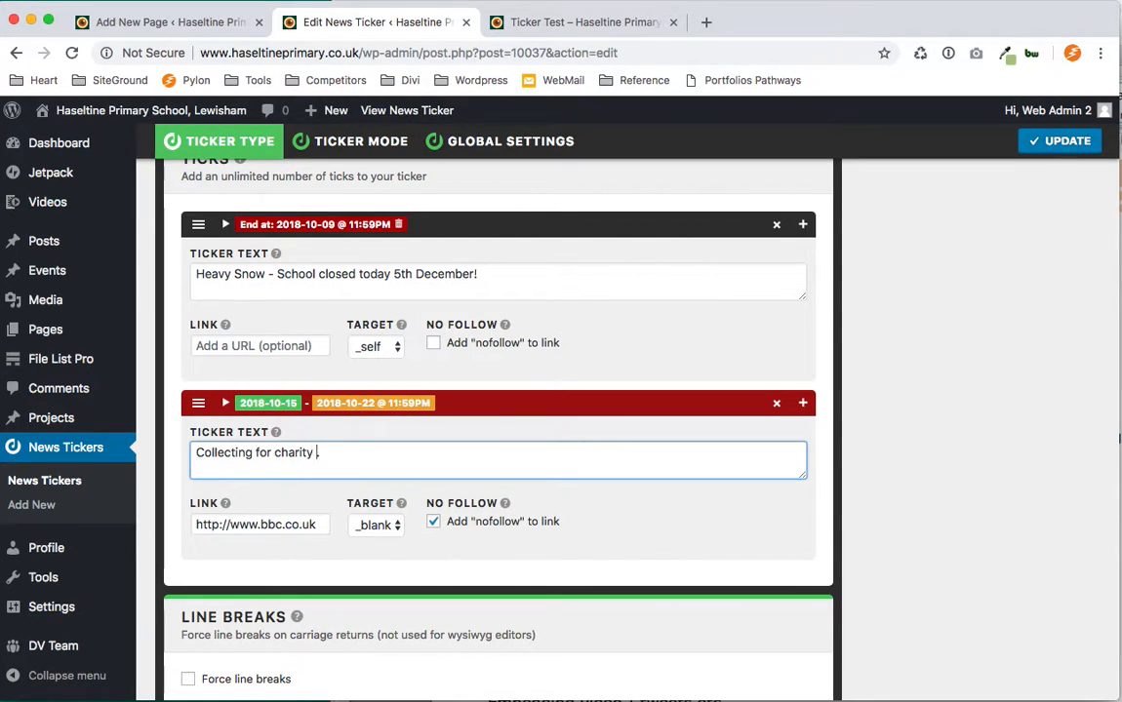
pyautogui.write('starts toda')
pyautogui.write('onations plea')
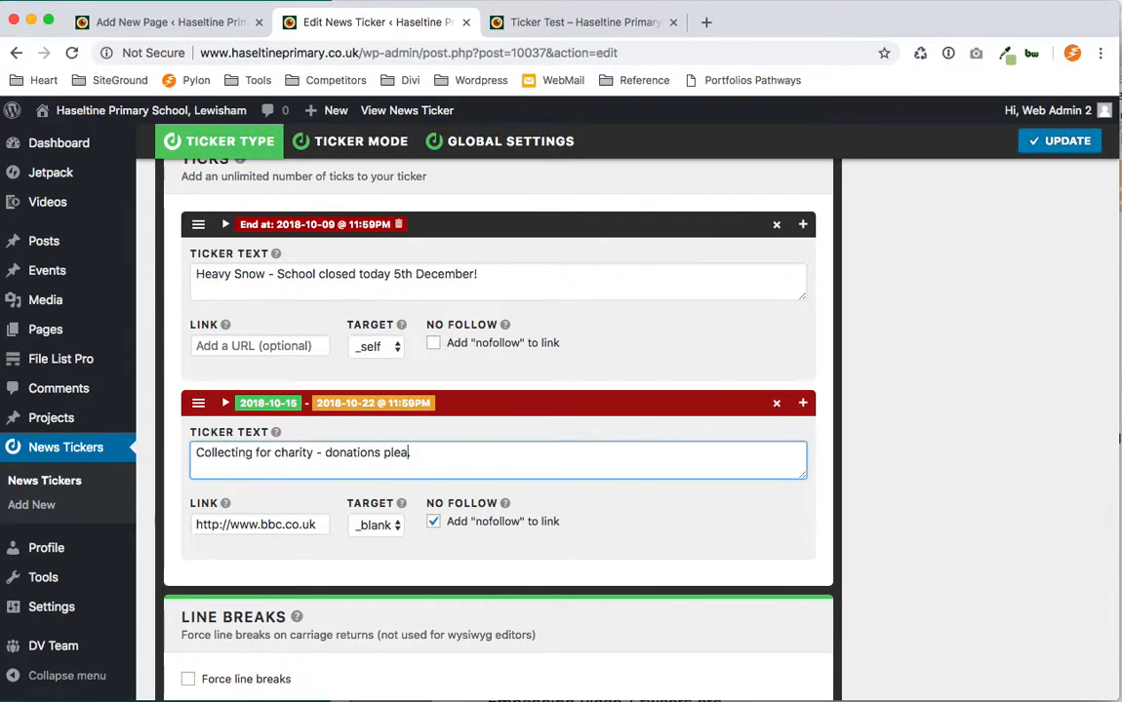
pyautogui.write('se.')
pyautogui.click(1067, 143)
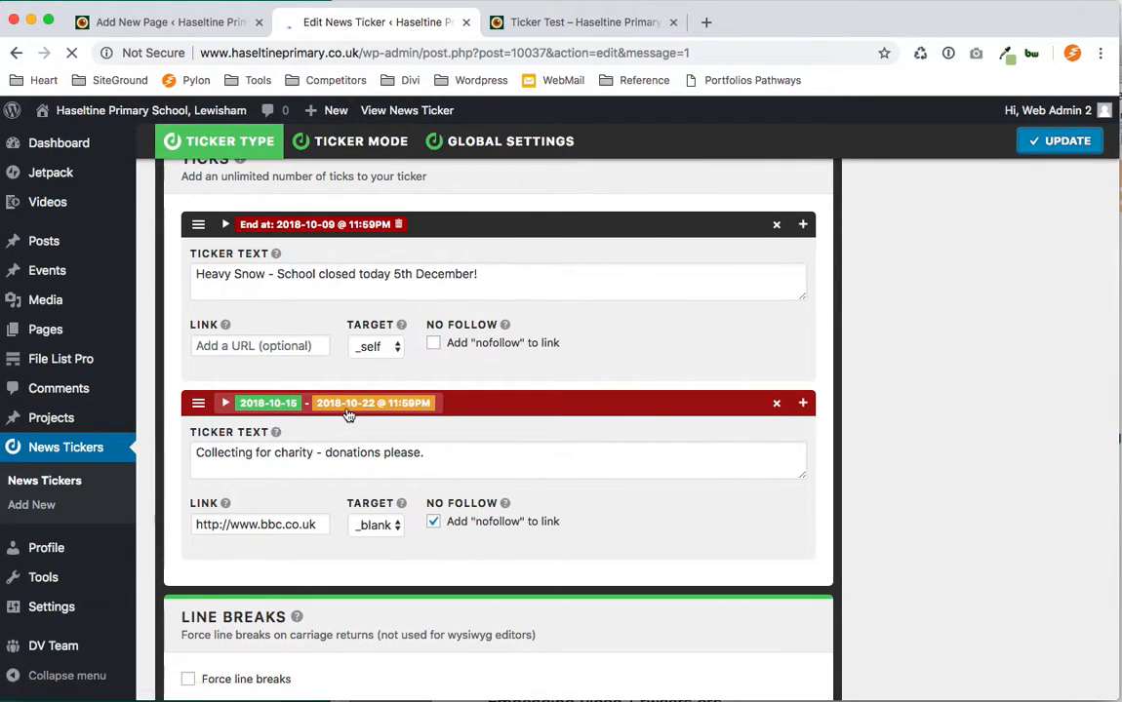
# Reload the Ticker Test preview, watch the Alert ticker scroll, and return to the ticker editor.
pyautogui.scroll(-2, 914, 622)
pyautogui.scroll(-3, 914, 621)
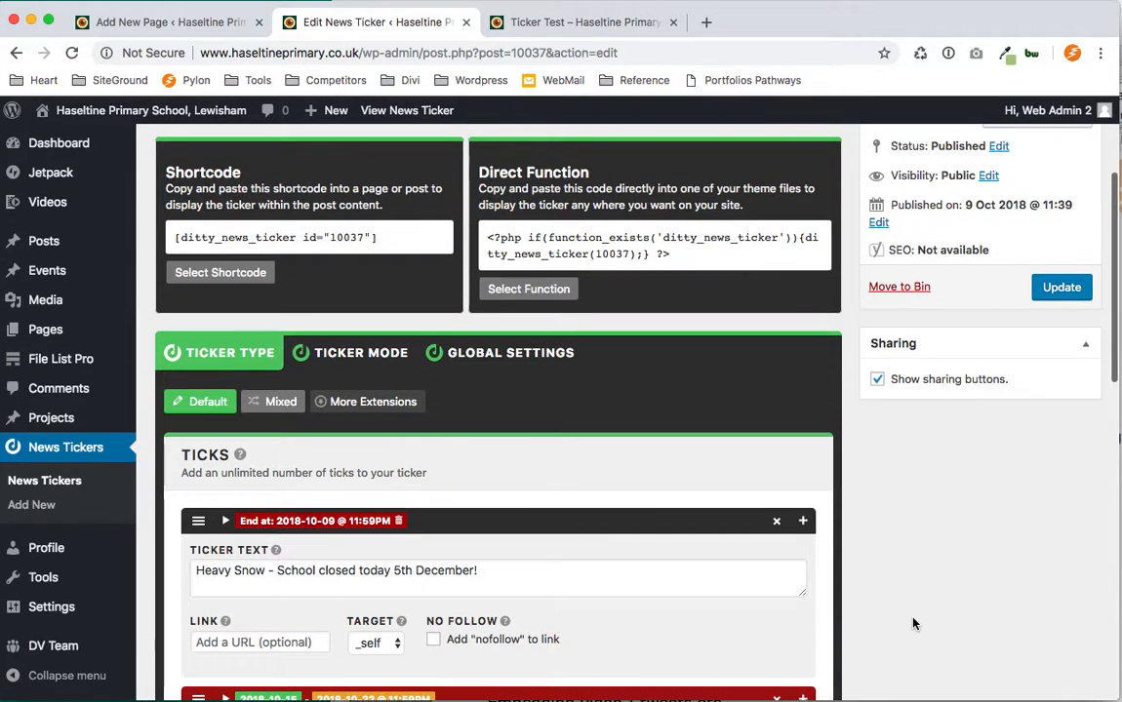
pyautogui.click(538, 25)
pyautogui.click(923, 53)
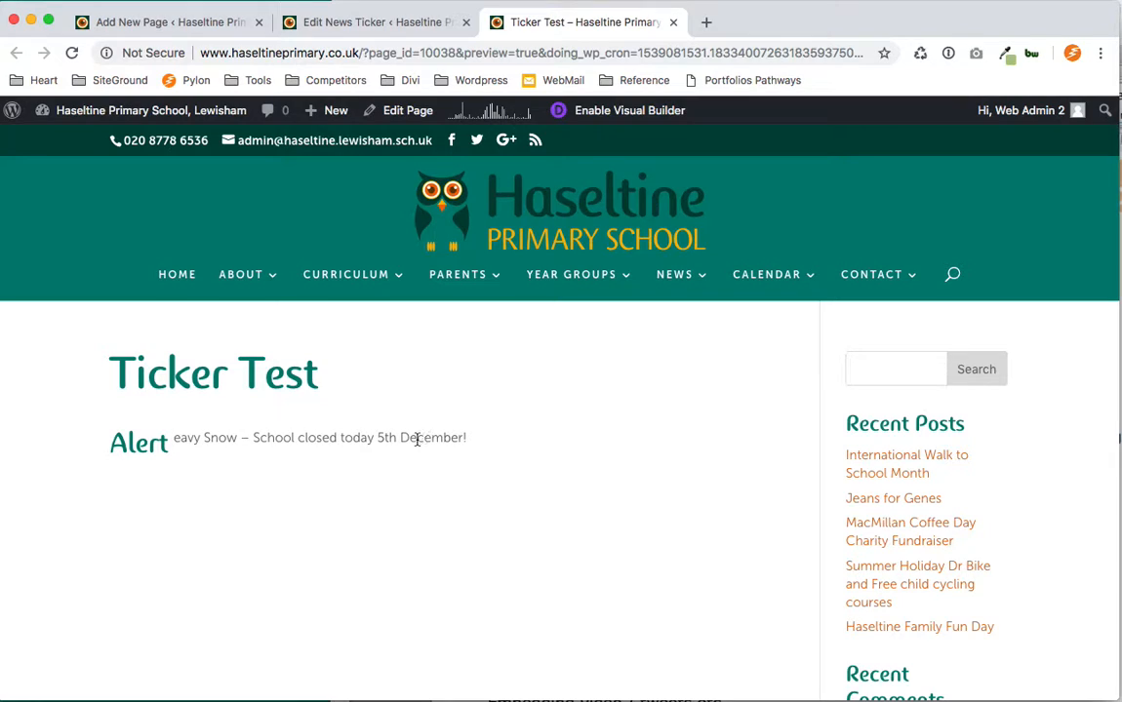
pyautogui.moveTo(362, 442); pyautogui.dragTo(435, 445)
pyautogui.click(537, 535)
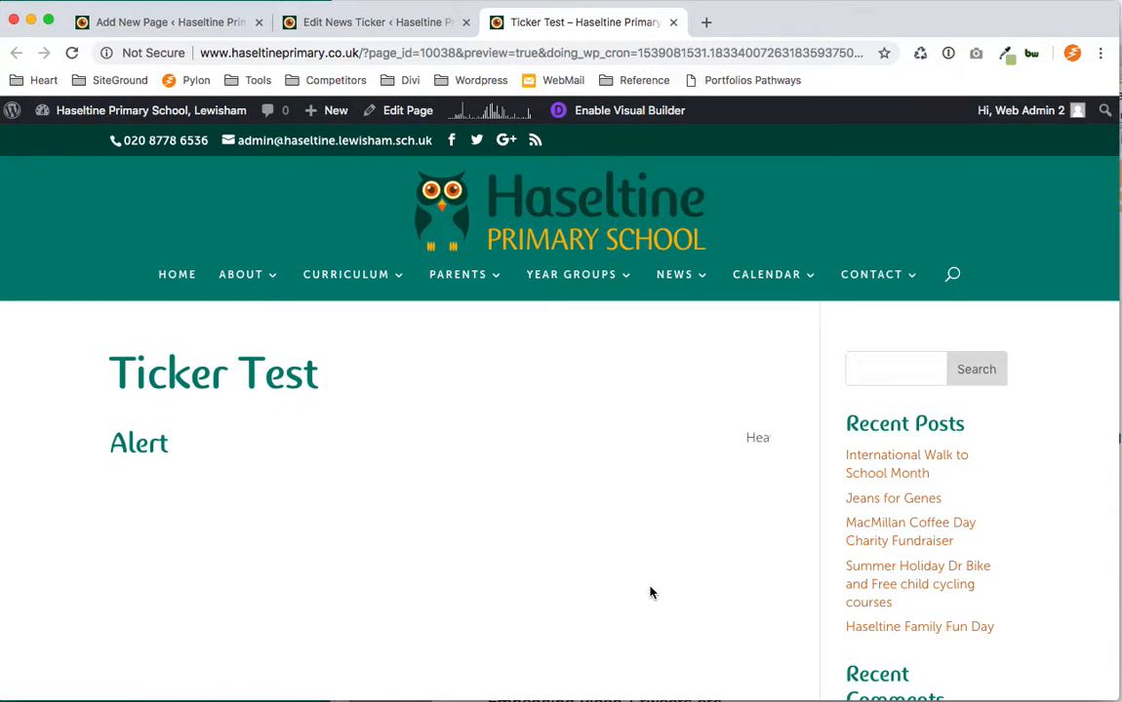
pyautogui.scroll(-1, 778, 389)
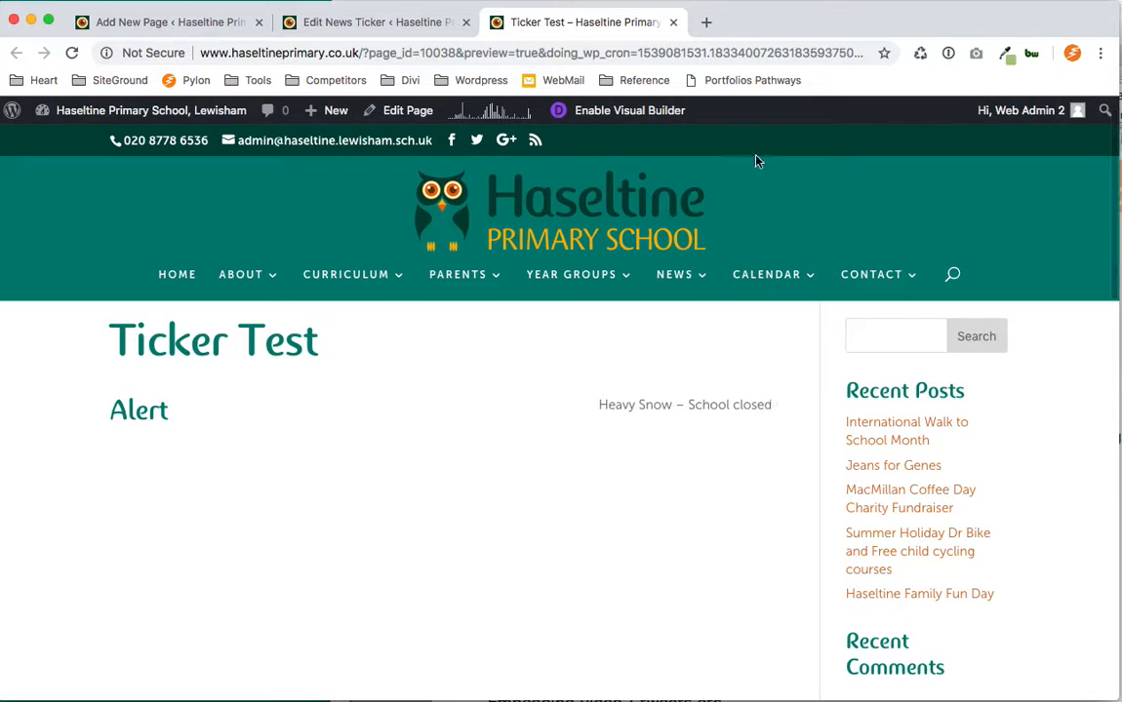
pyautogui.click(375, 21)
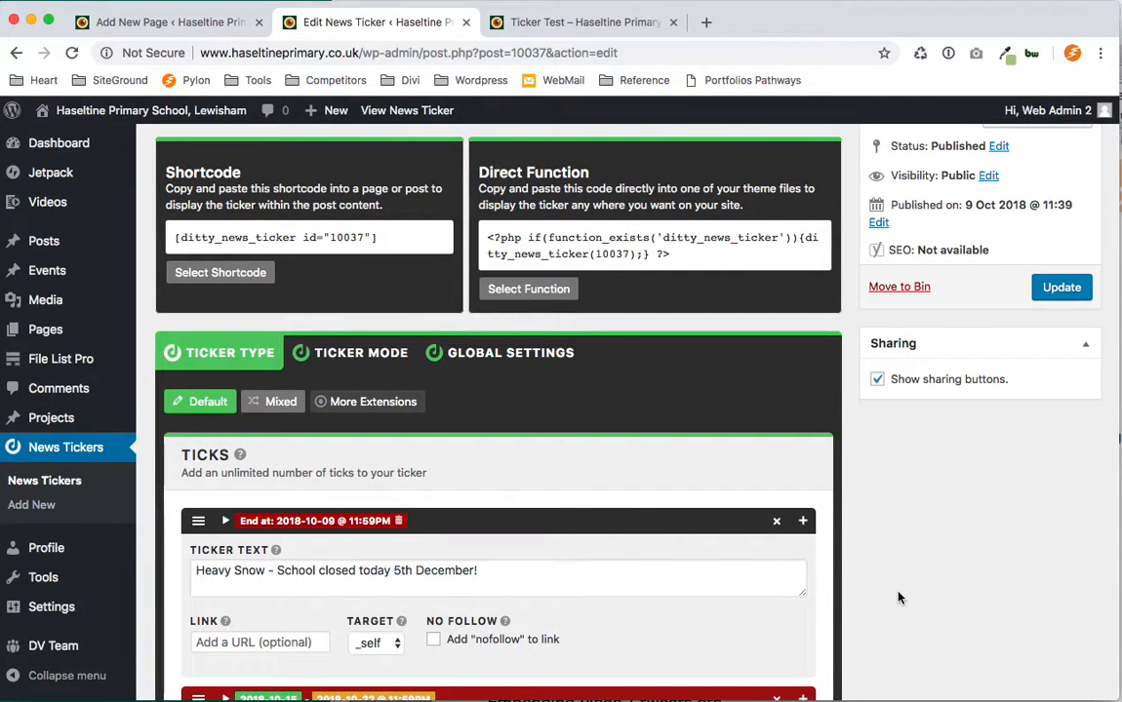
pyautogui.scroll(-3, 897, 596)
pyautogui.scroll(3, 899, 598)
pyautogui.scroll(-2, 899, 598)
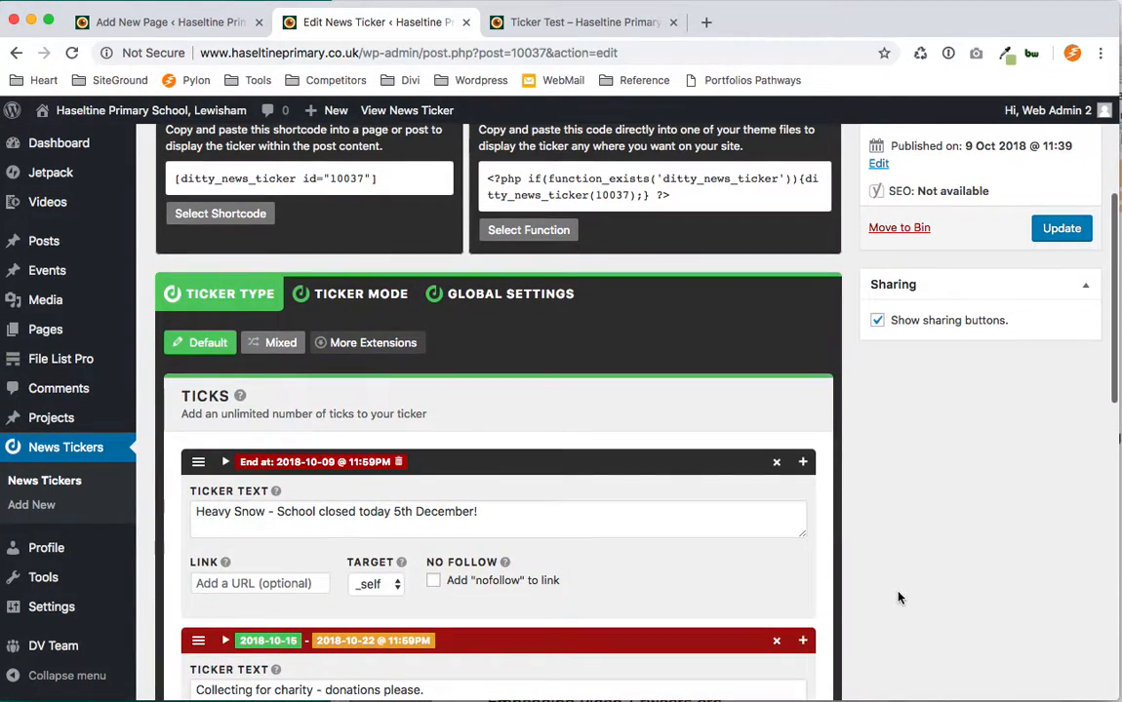